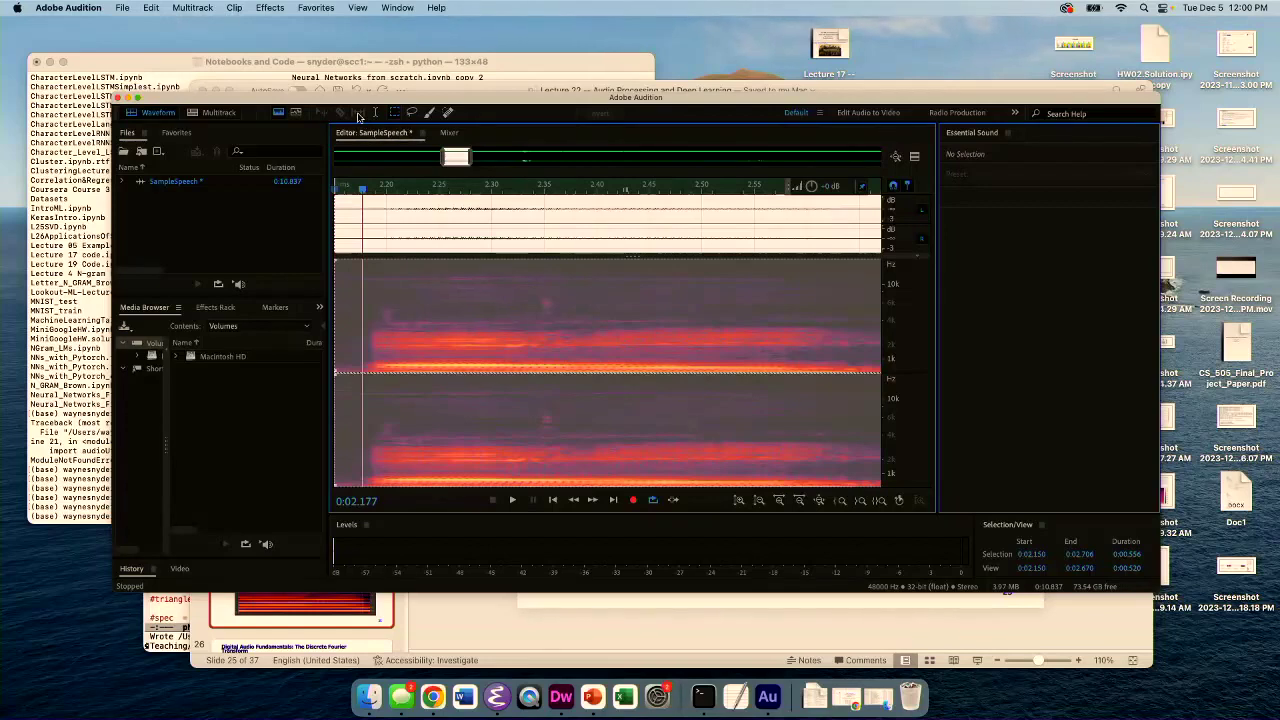
- Enlarge the audio editor window and show the whole SampleSpeech recording as a waveform without the spectral display
{"action": "left_click", "coordinate": [138, 99]}
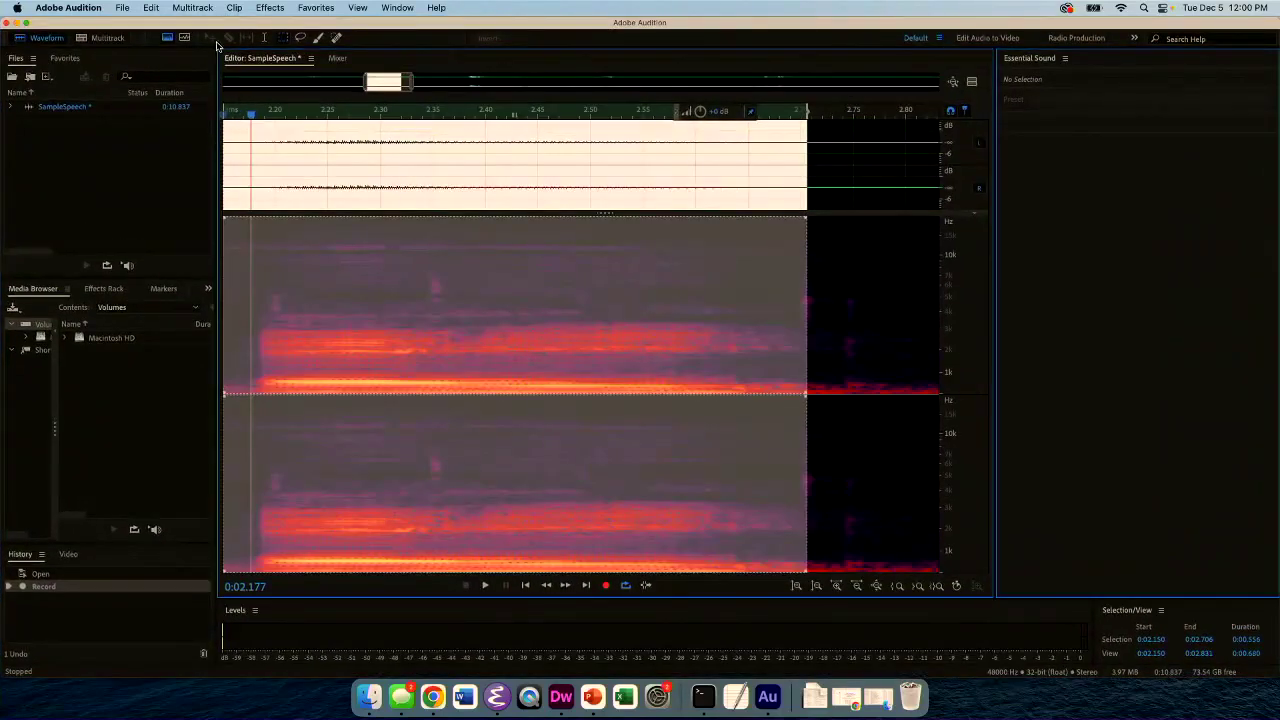
{"action": "left_click", "coordinate": [167, 38]}
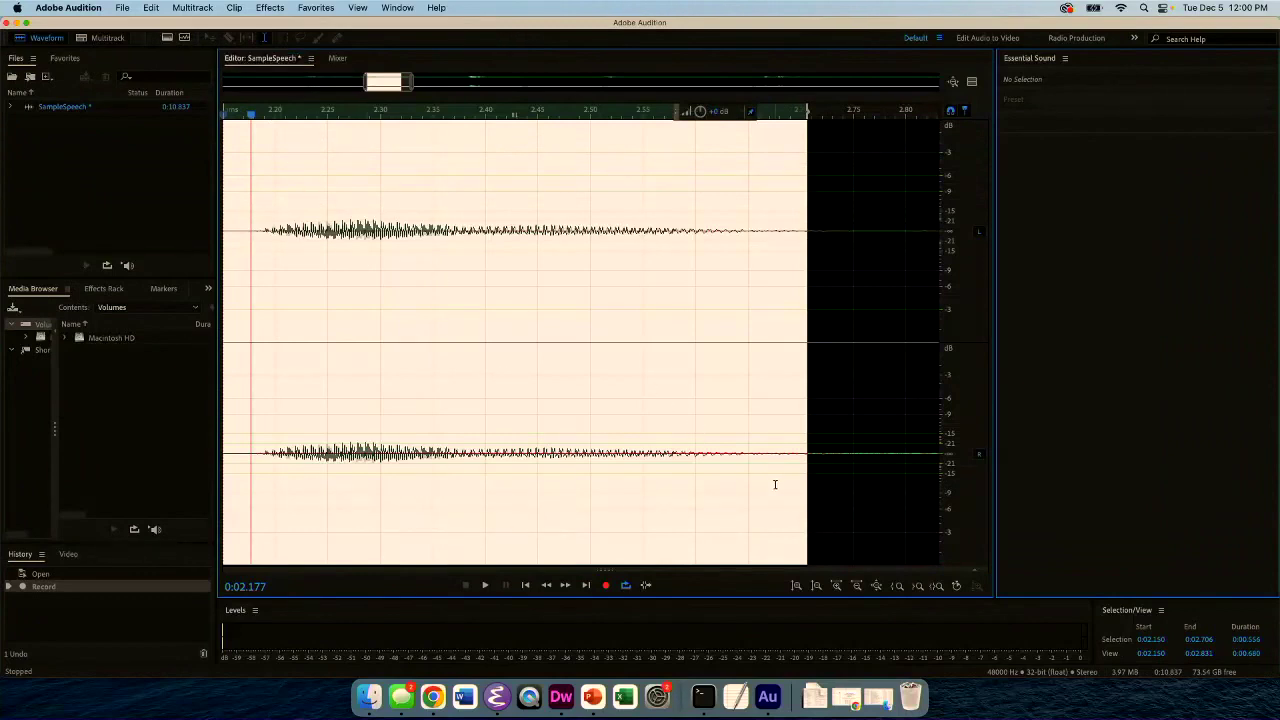
{"action": "left_click", "coordinate": [876, 586]}
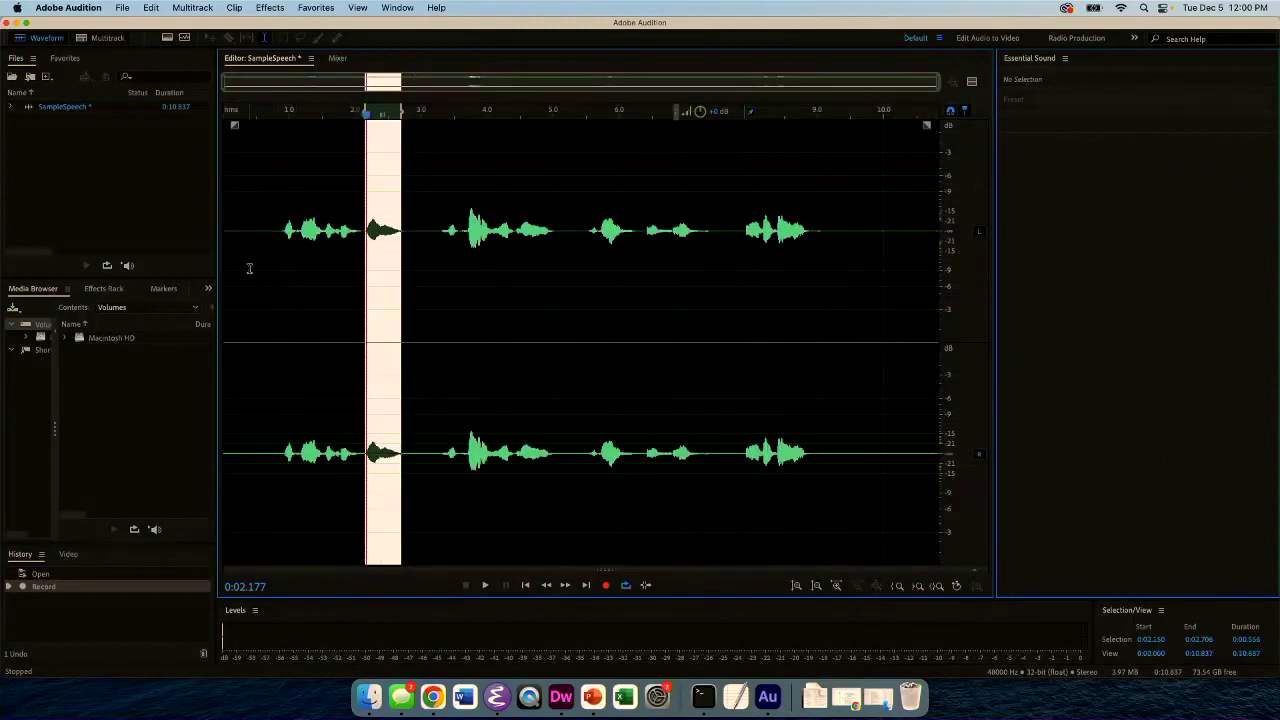
- Play the recording from about 0.39 s and stop at about 2.82 s
{"action": "left_click", "coordinate": [249, 268]}
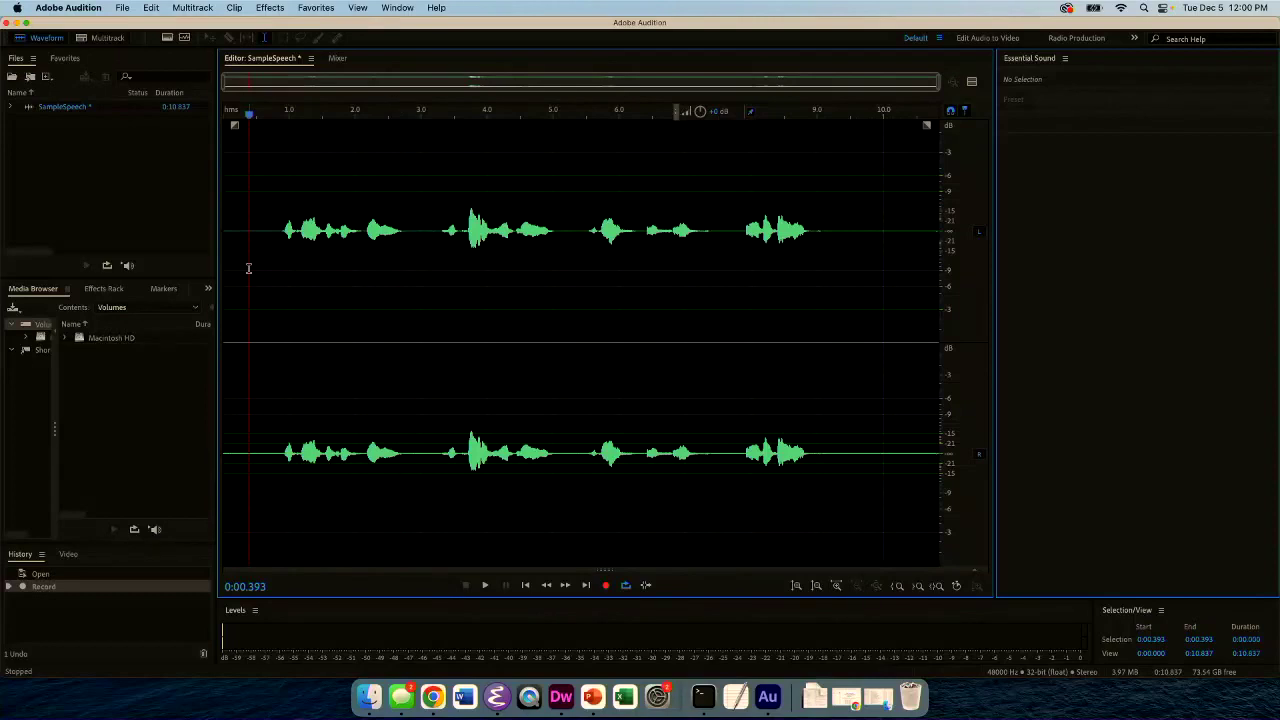
{"action": "left_click", "coordinate": [483, 588]}
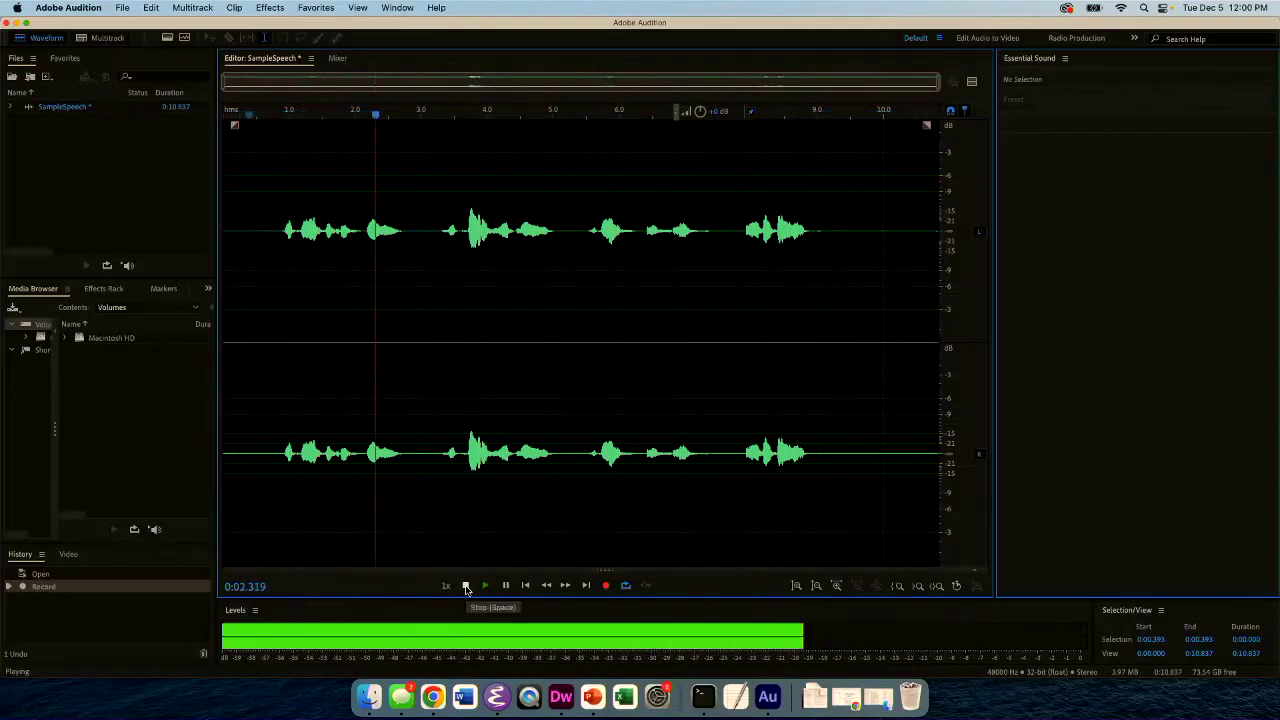
{"action": "left_click", "coordinate": [466, 587]}
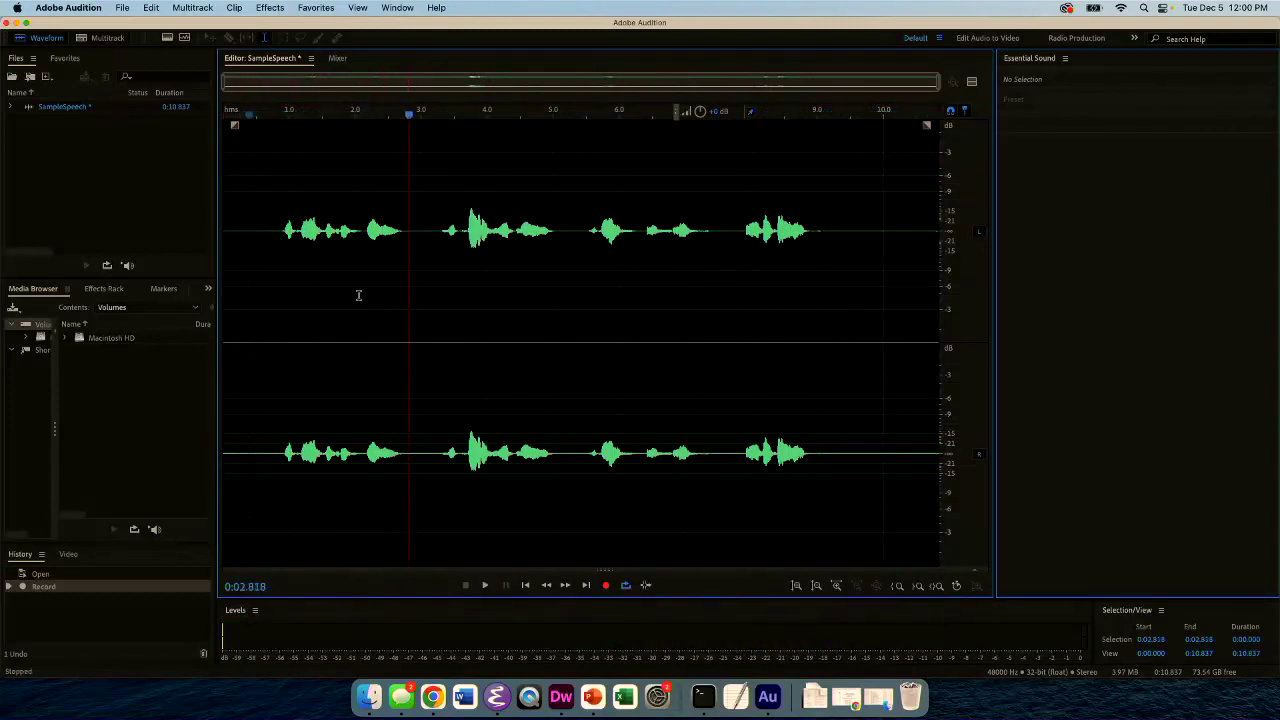
- Select the burst from about 2.11 to 2.87 s, zoom to that selection and play it back
{"action": "left_click_drag", "start_coordinate": [362, 262], "coordinate": [411, 270]}
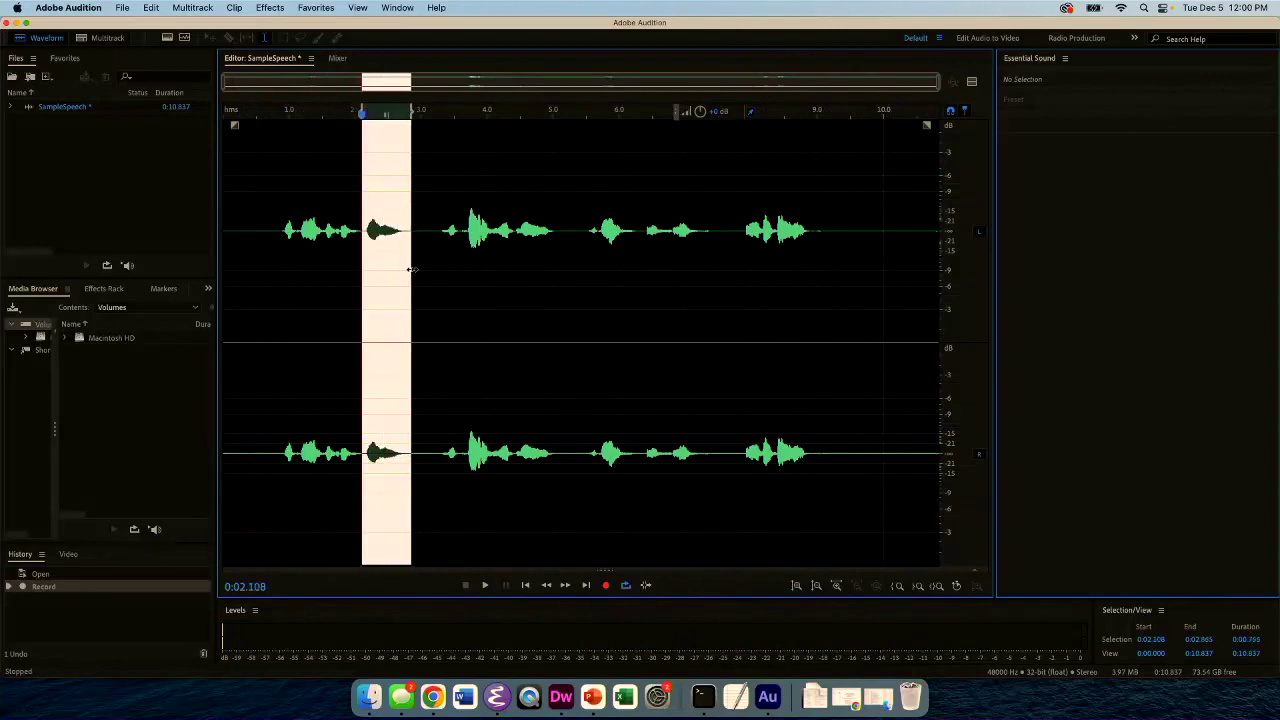
{"action": "left_click", "coordinate": [934, 589]}
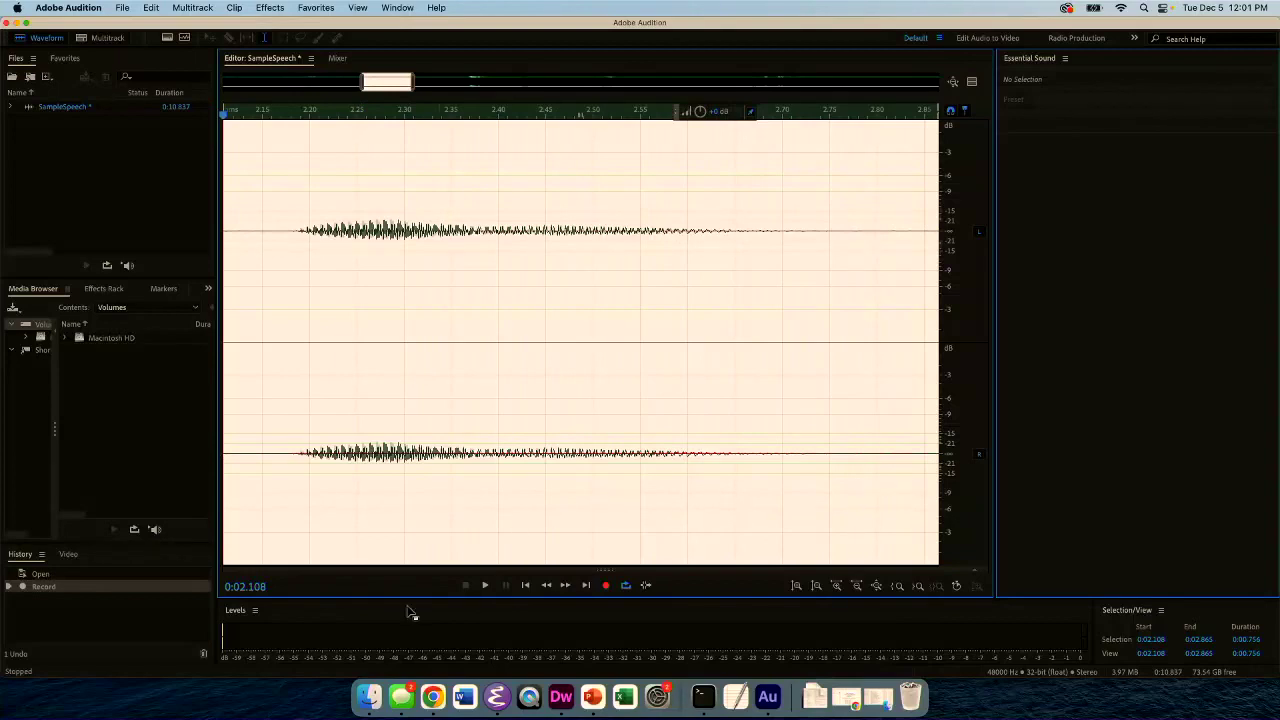
{"action": "left_click", "coordinate": [485, 586]}
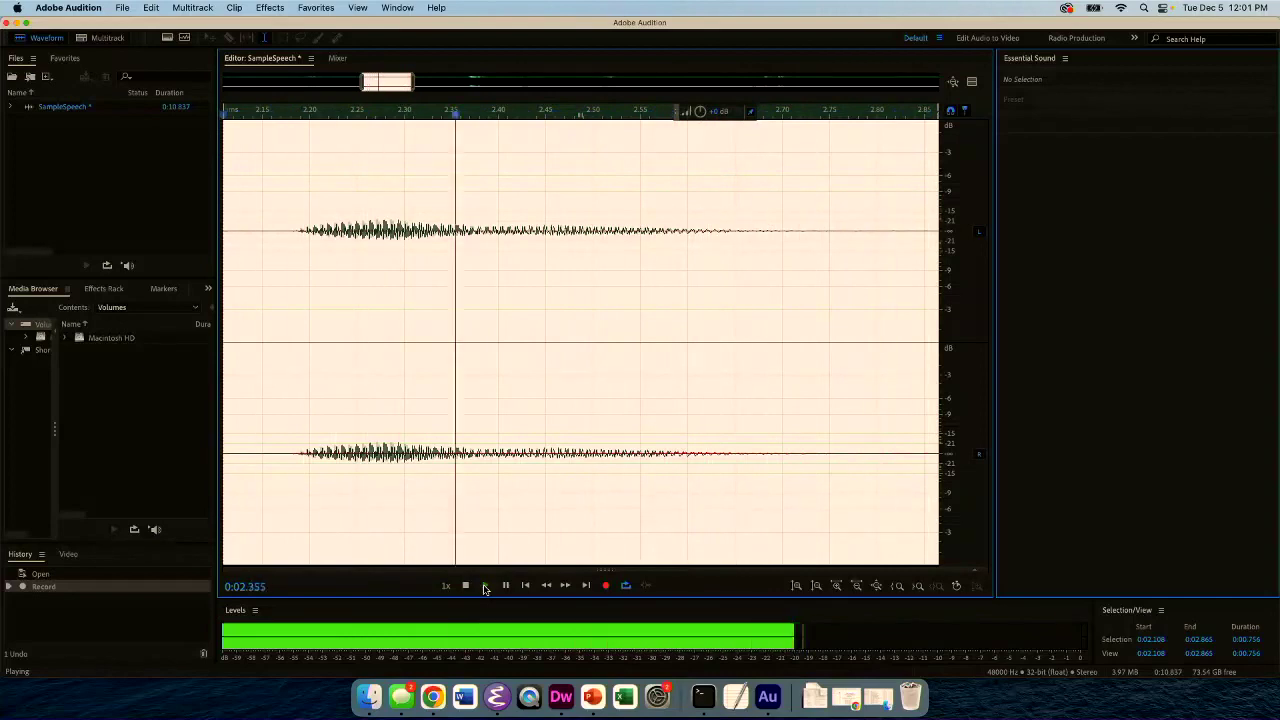
{"action": "left_click", "coordinate": [466, 586]}
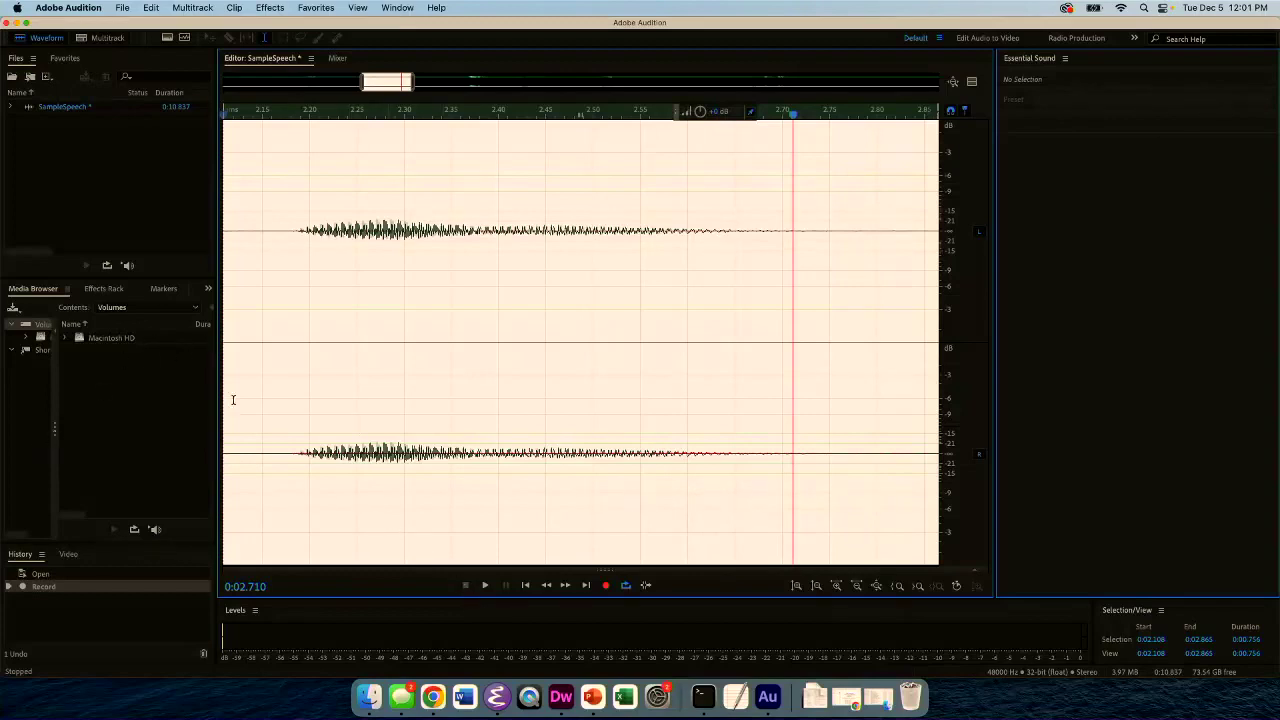
- Play the burst's two parts separately, selecting about 2.20 to 2.37 s and about 2.40 to 2.59 s, and clear the selection
{"action": "left_click_drag", "start_coordinate": [309, 245], "coordinate": [470, 285]}
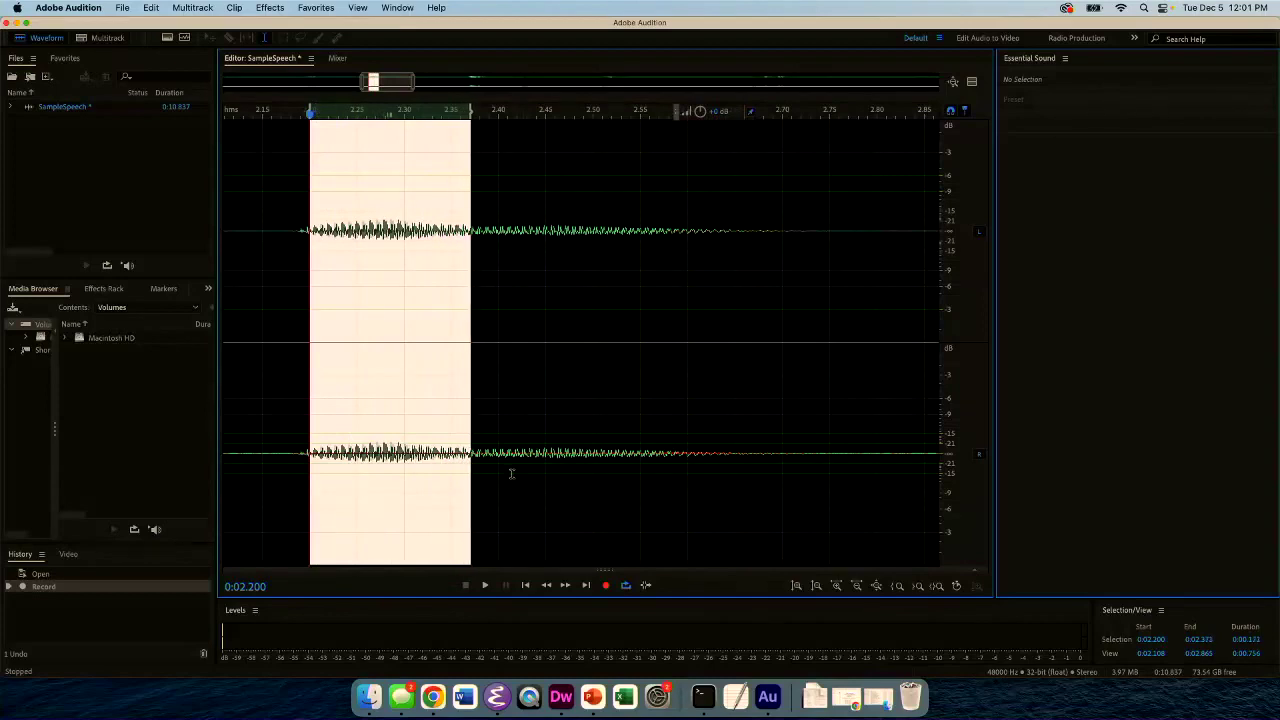
{"action": "left_click", "coordinate": [485, 587]}
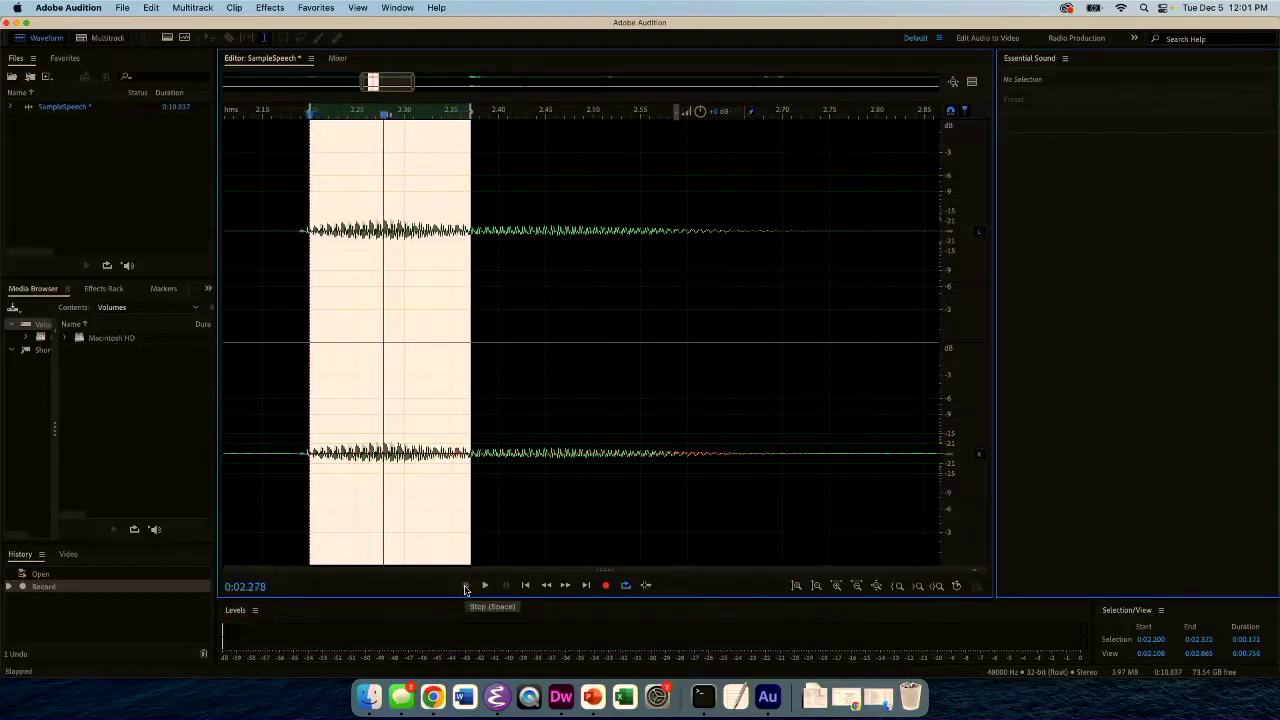
{"action": "left_click_drag", "start_coordinate": [497, 264], "coordinate": [680, 266]}
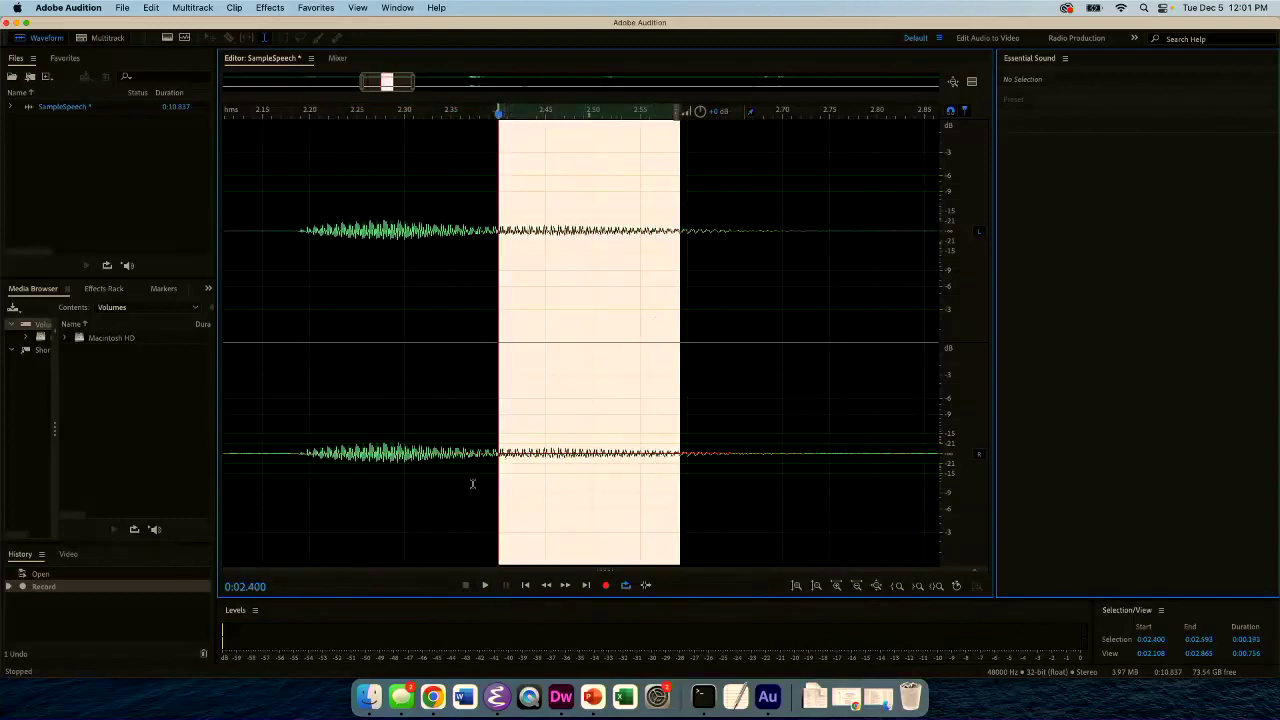
{"action": "left_click", "coordinate": [486, 587]}
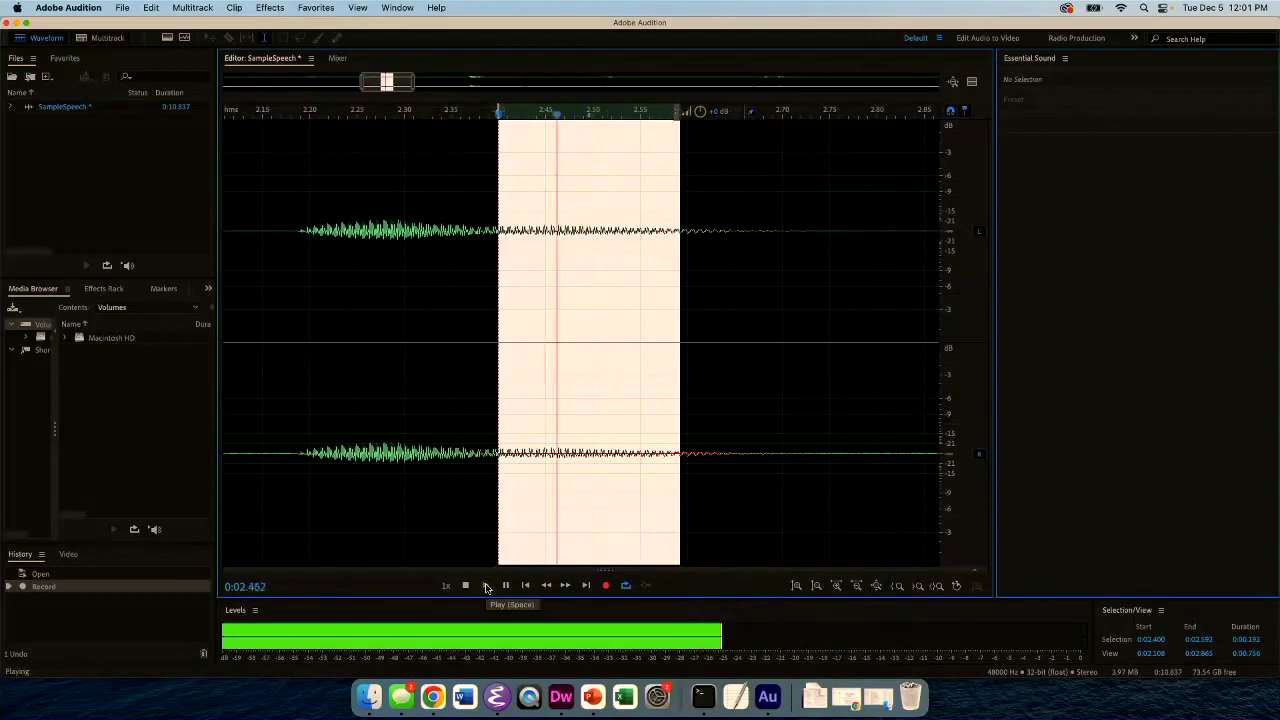
{"action": "left_click", "coordinate": [465, 587]}
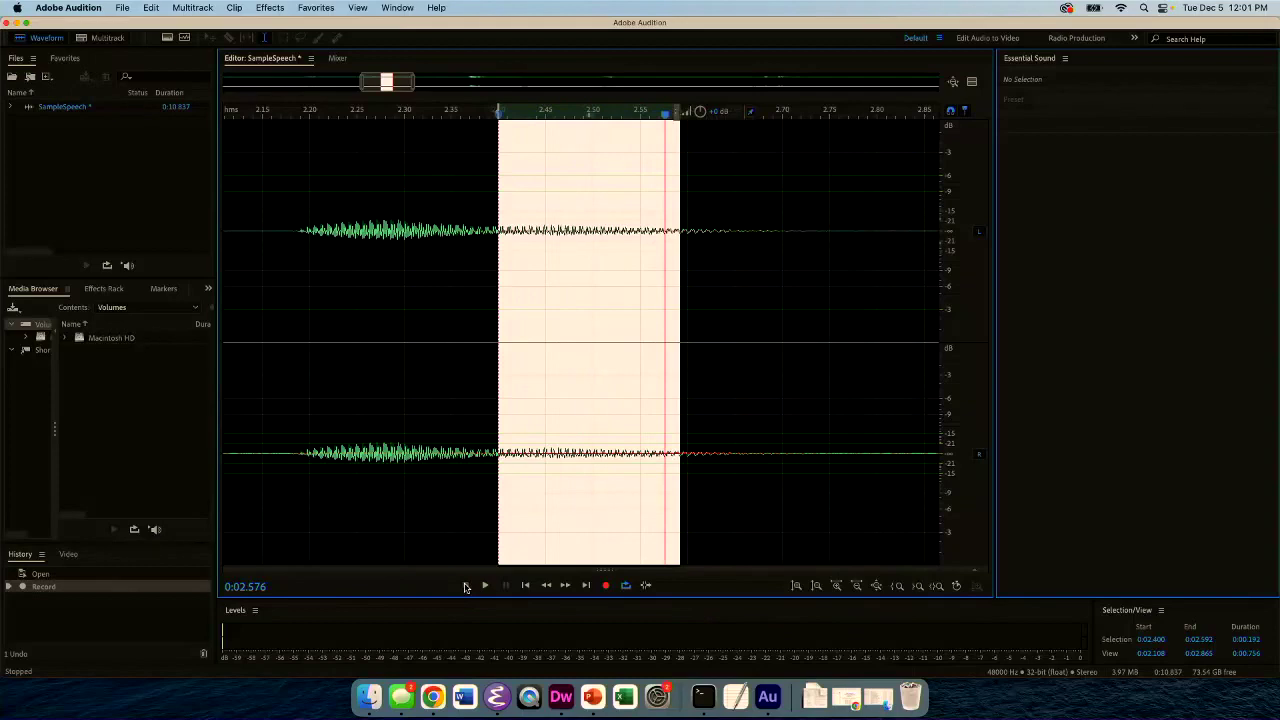
{"action": "left_click", "coordinate": [308, 323]}
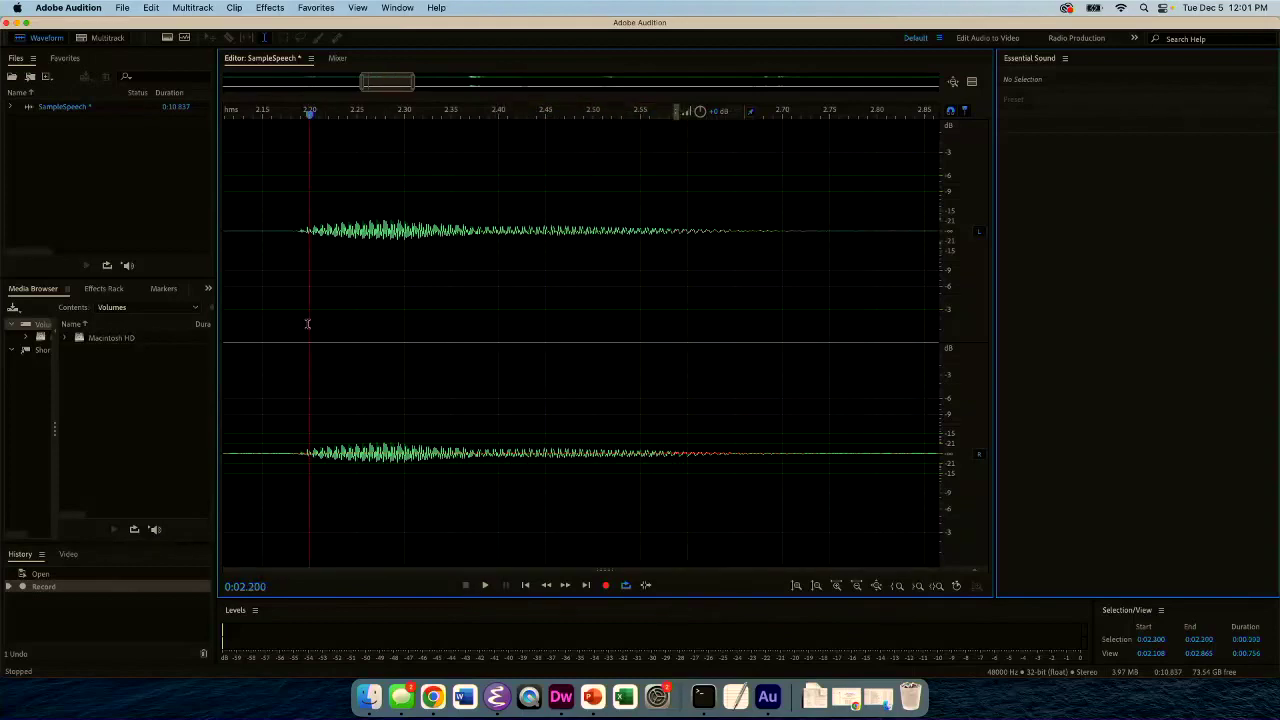
- Go back to the full recording, select about 2.38 to 2.50 s and zoom to that selection
{"action": "left_click", "coordinate": [876, 586]}
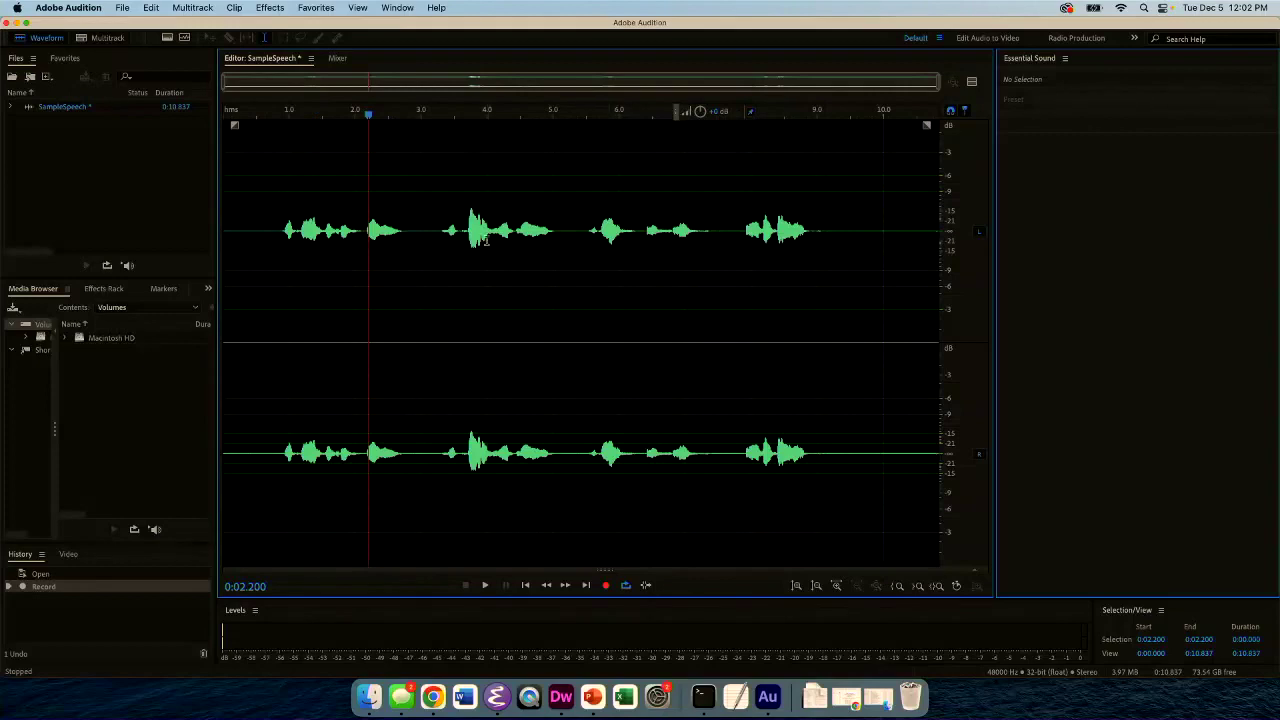
{"action": "left_click", "coordinate": [381, 243]}
{"action": "left_click_drag", "start_coordinate": [381, 243], "coordinate": [388, 243]}
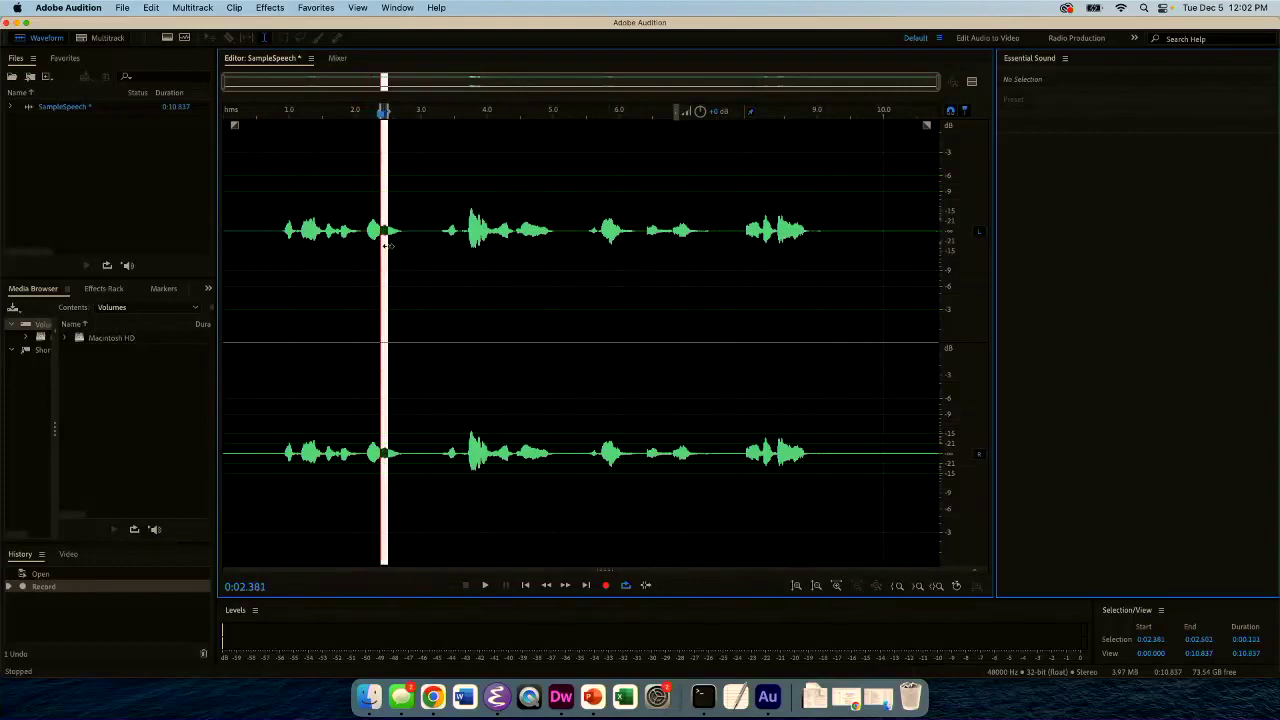
{"action": "left_click", "coordinate": [934, 588]}
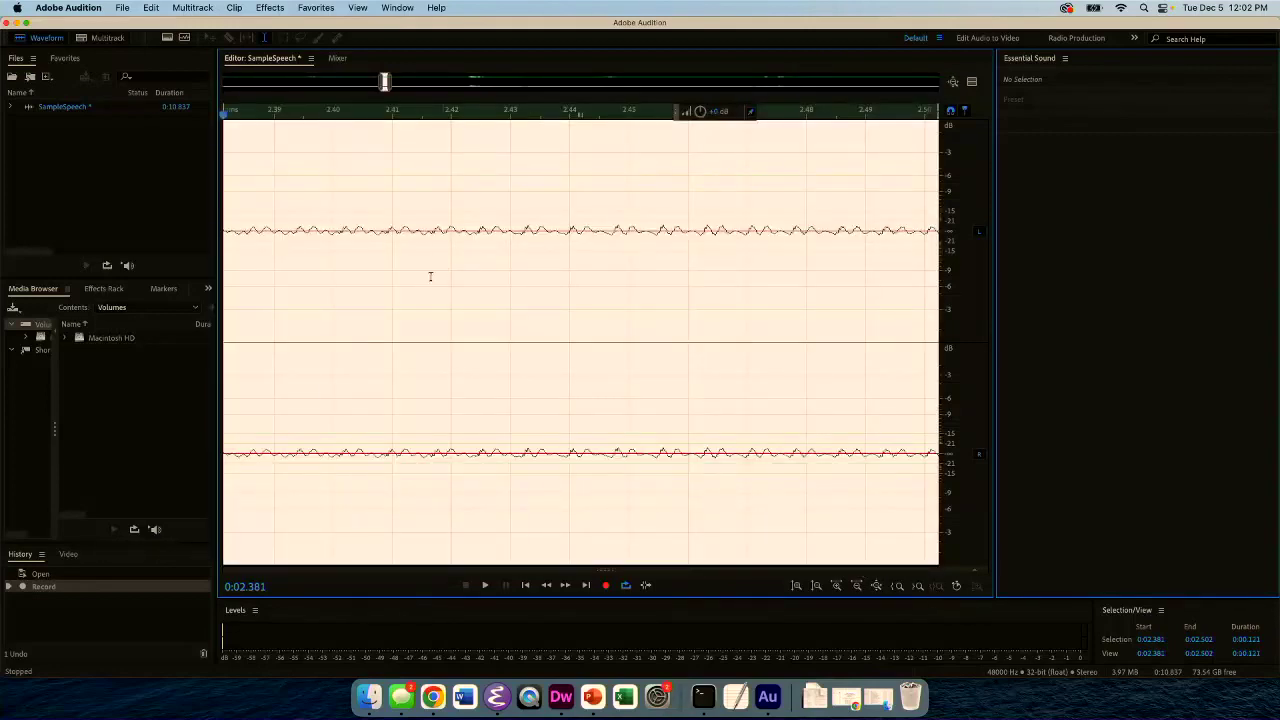
- Zoom in on successively narrower selections of about 68 ms, 7 ms and 1 ms, down to the individual samples
{"action": "left_click_drag", "start_coordinate": [420, 276], "coordinate": [822, 315]}
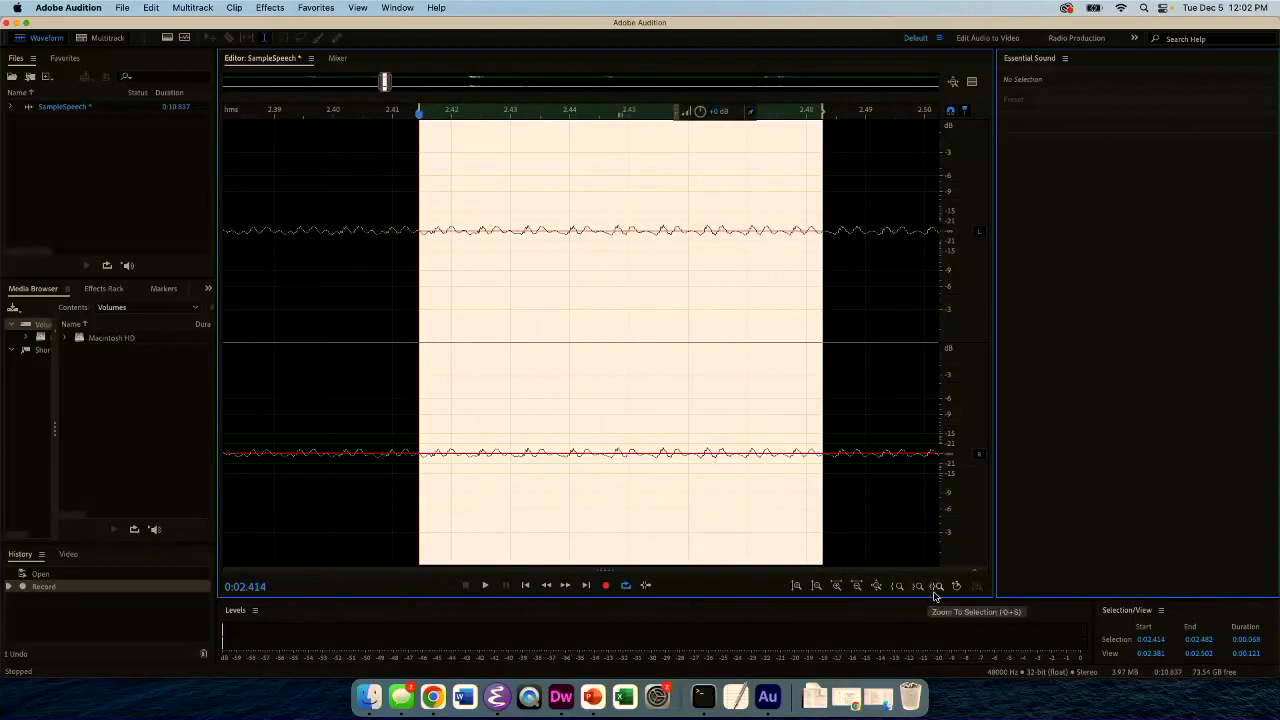
{"action": "left_click", "coordinate": [936, 587]}
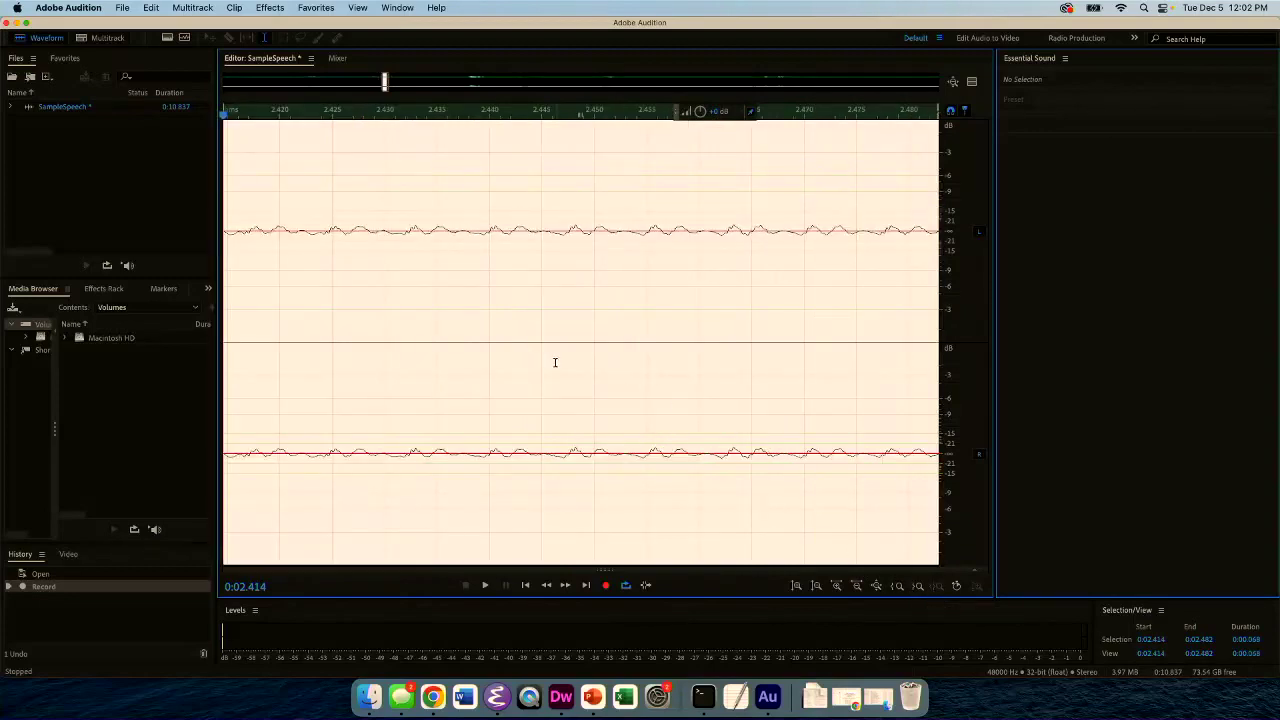
{"action": "left_click_drag", "start_coordinate": [555, 362], "coordinate": [632, 371]}
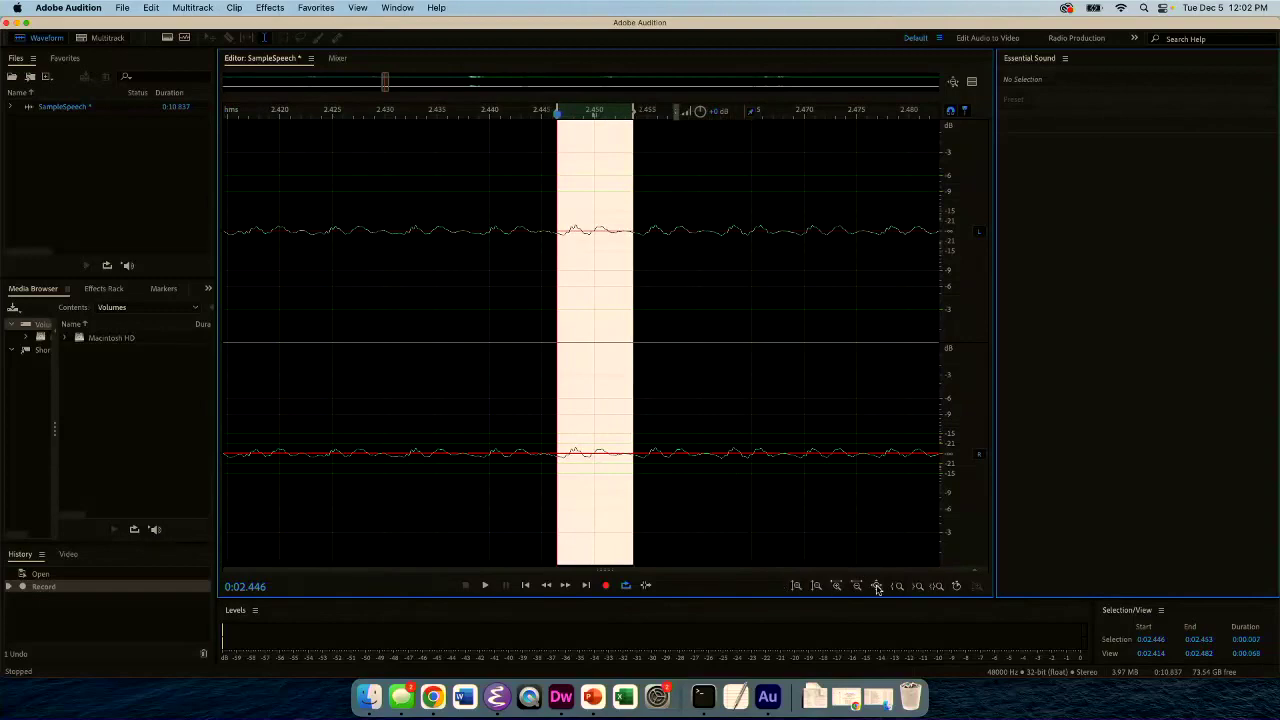
{"action": "left_click", "coordinate": [934, 588]}
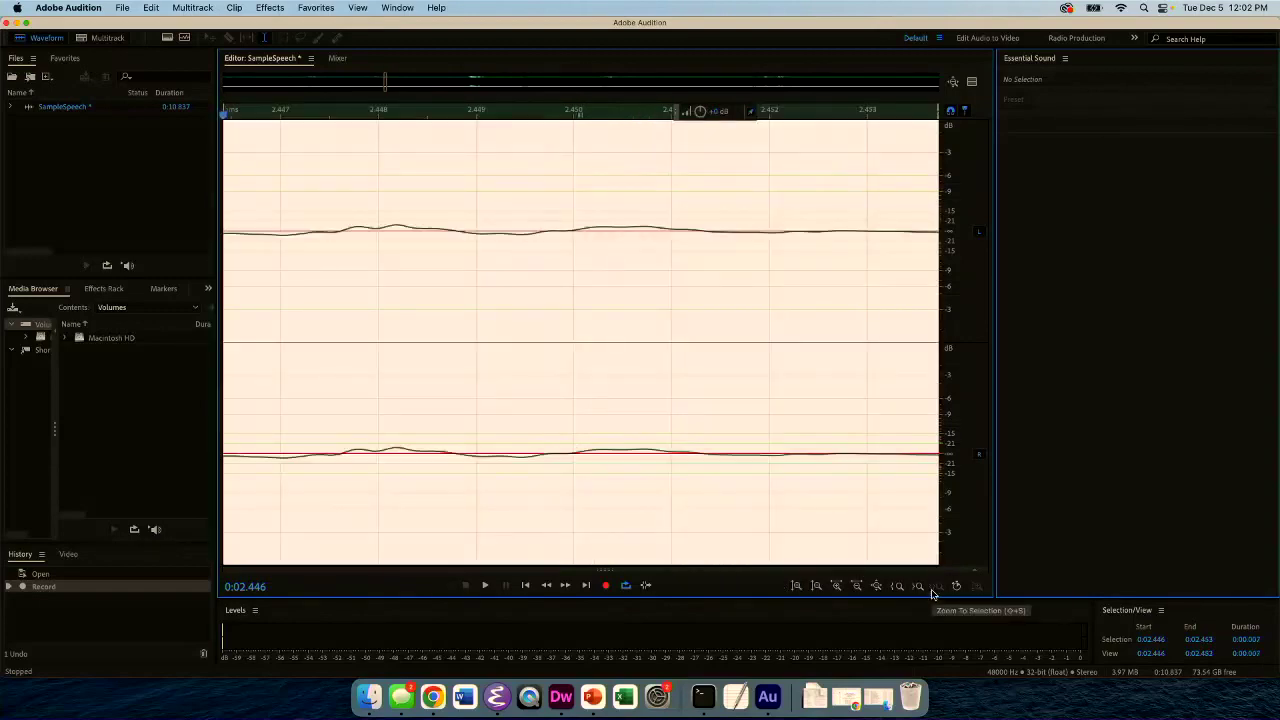
{"action": "left_click_drag", "start_coordinate": [458, 349], "coordinate": [557, 358]}
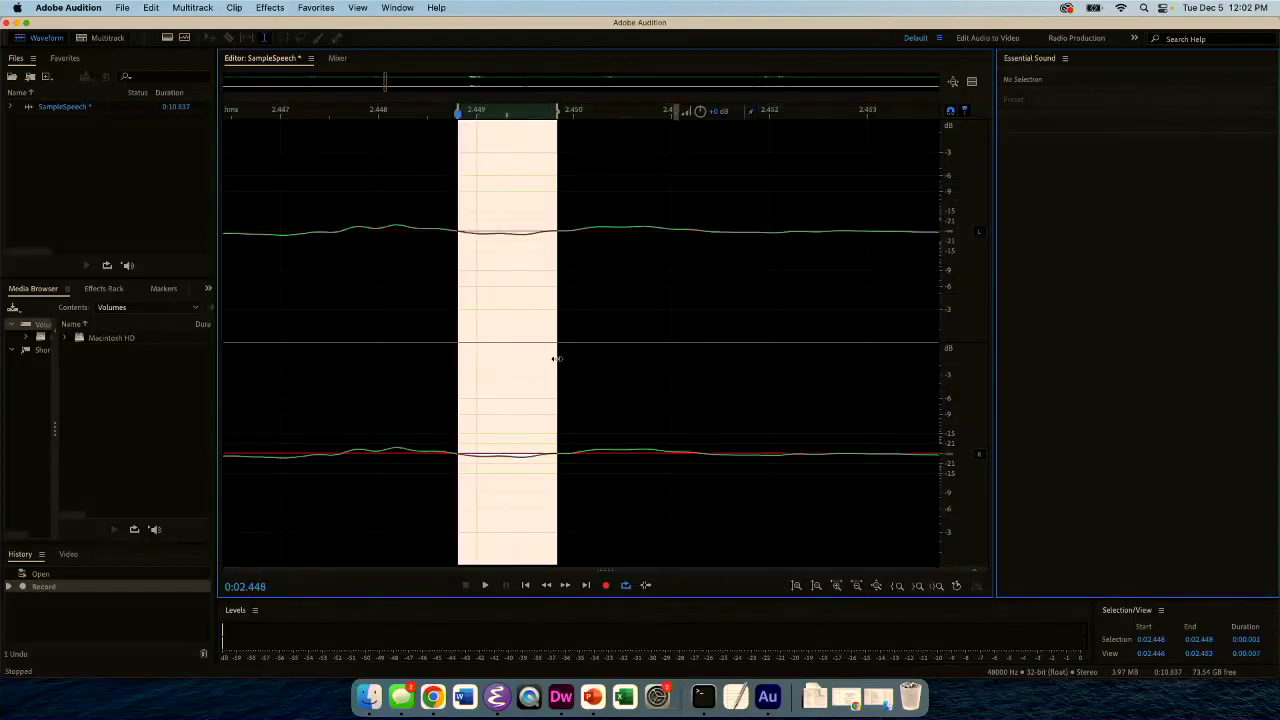
{"action": "left_click", "coordinate": [936, 587]}
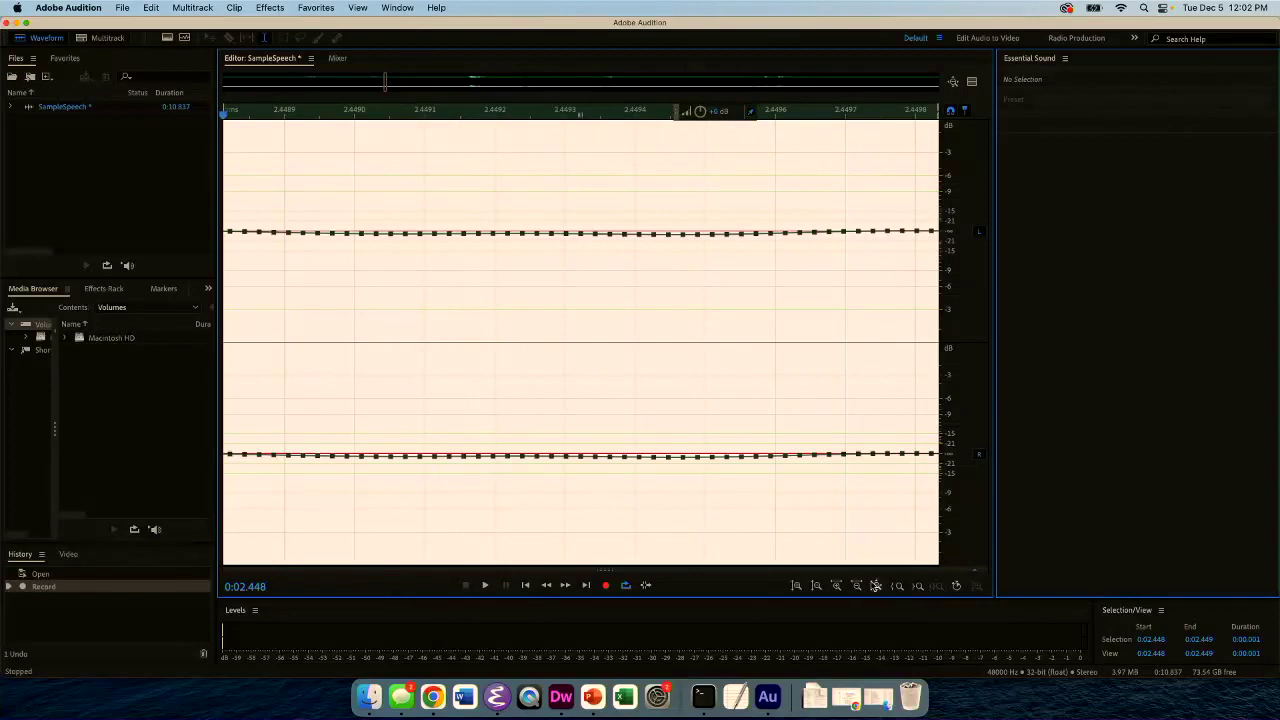
- Return to the full recording view and briefly play the tiny selection near 2.45 s
{"action": "left_click", "coordinate": [877, 587]}
{"action": "key", "text": "space"}
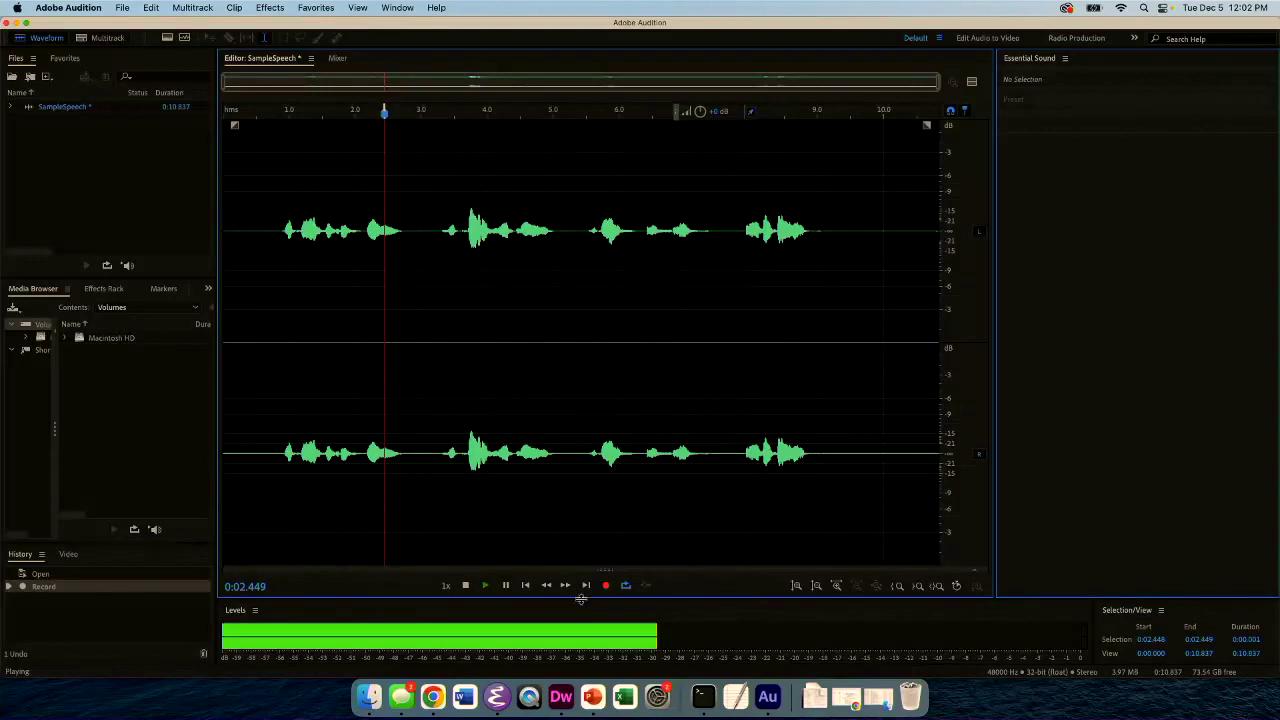
{"action": "left_click", "coordinate": [465, 587]}
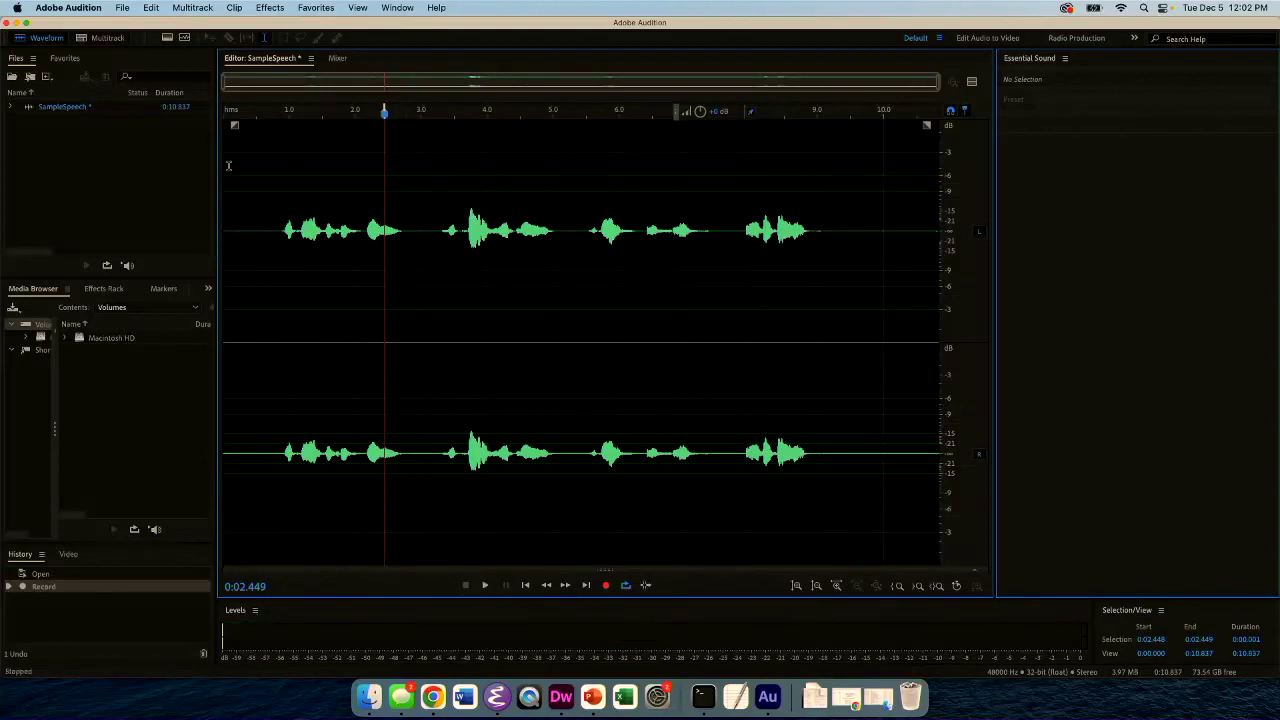
- Show the spectral pitch display and replace it with the spectral frequency display
{"action": "left_click", "coordinate": [185, 37]}
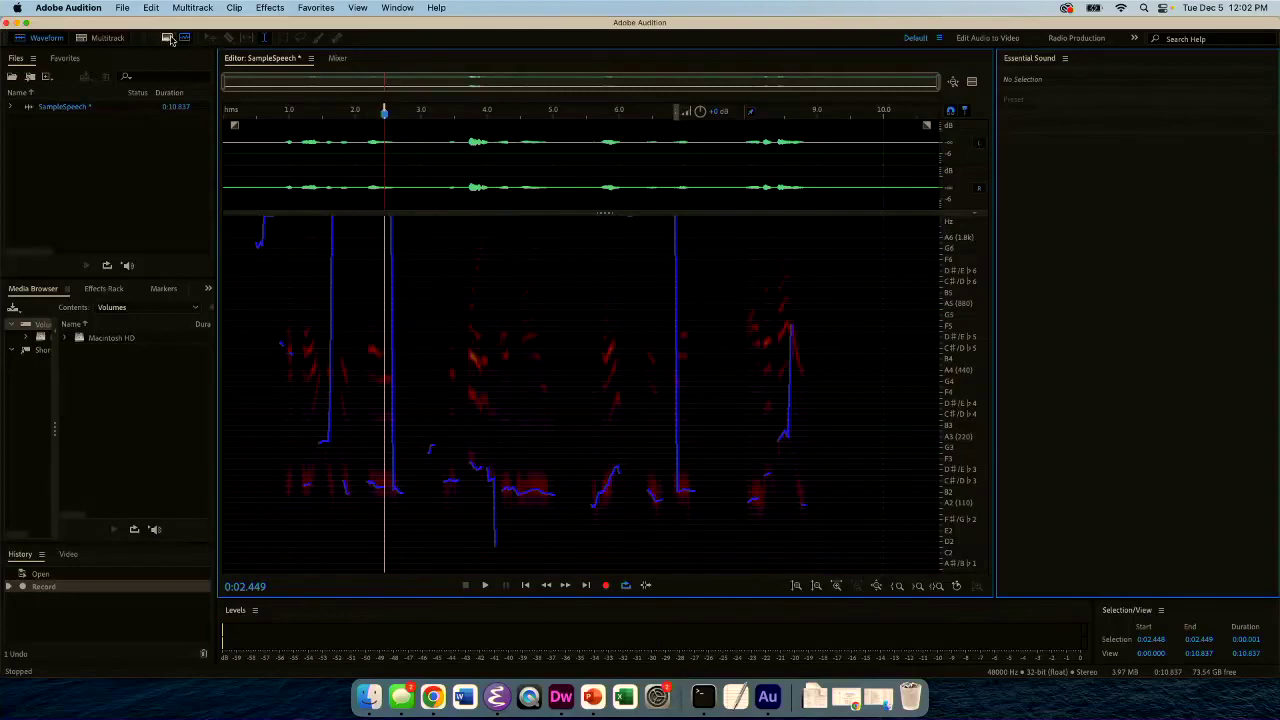
{"action": "left_click", "coordinate": [185, 38]}
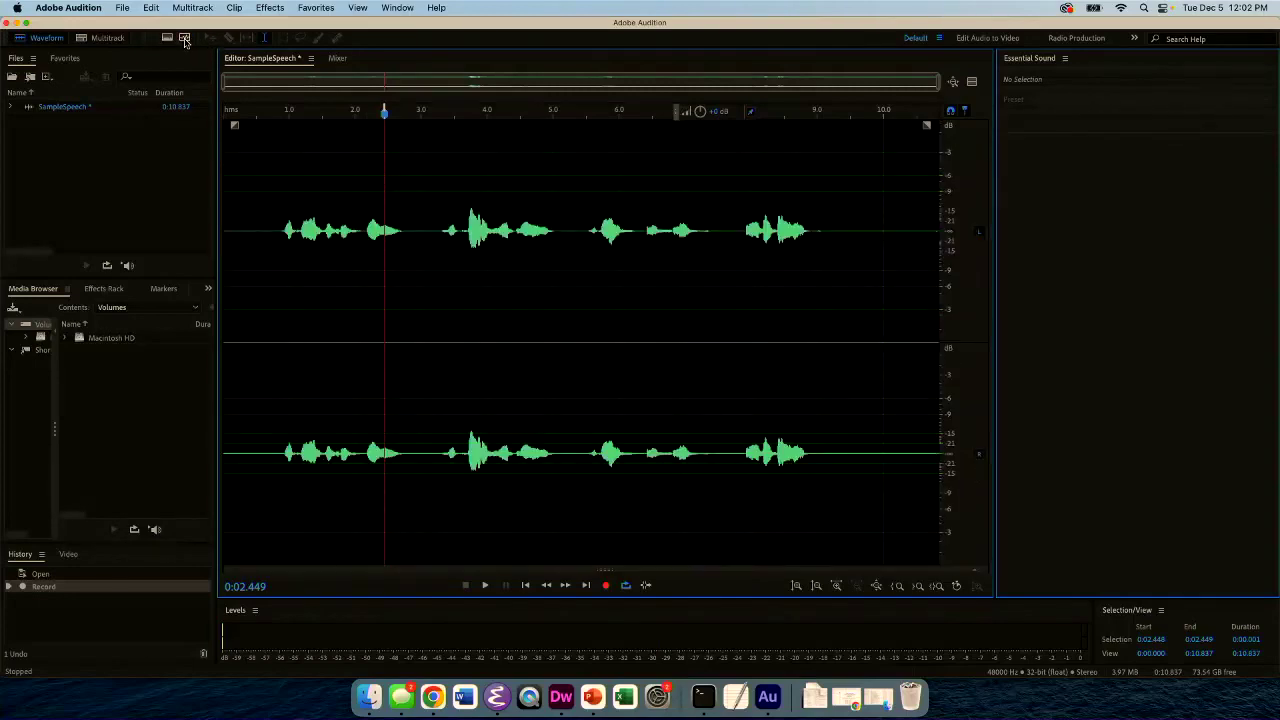
{"action": "left_click", "coordinate": [185, 39]}
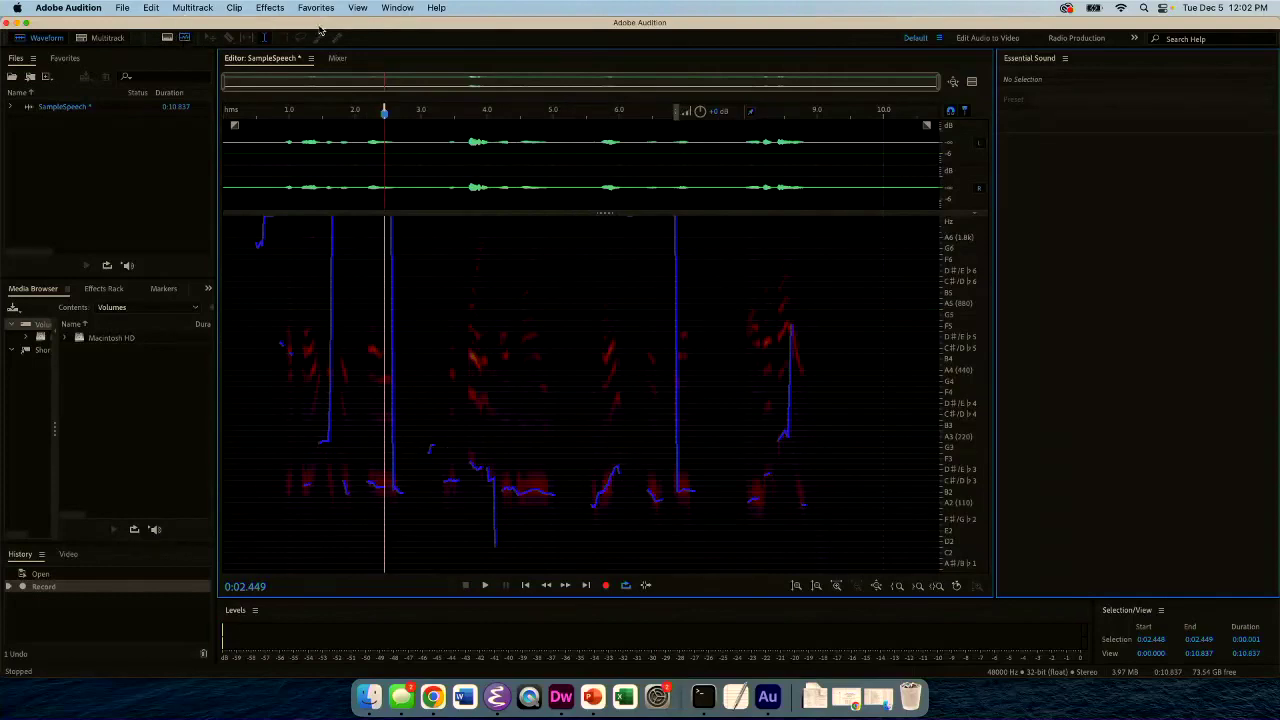
{"action": "left_click", "coordinate": [358, 9]}
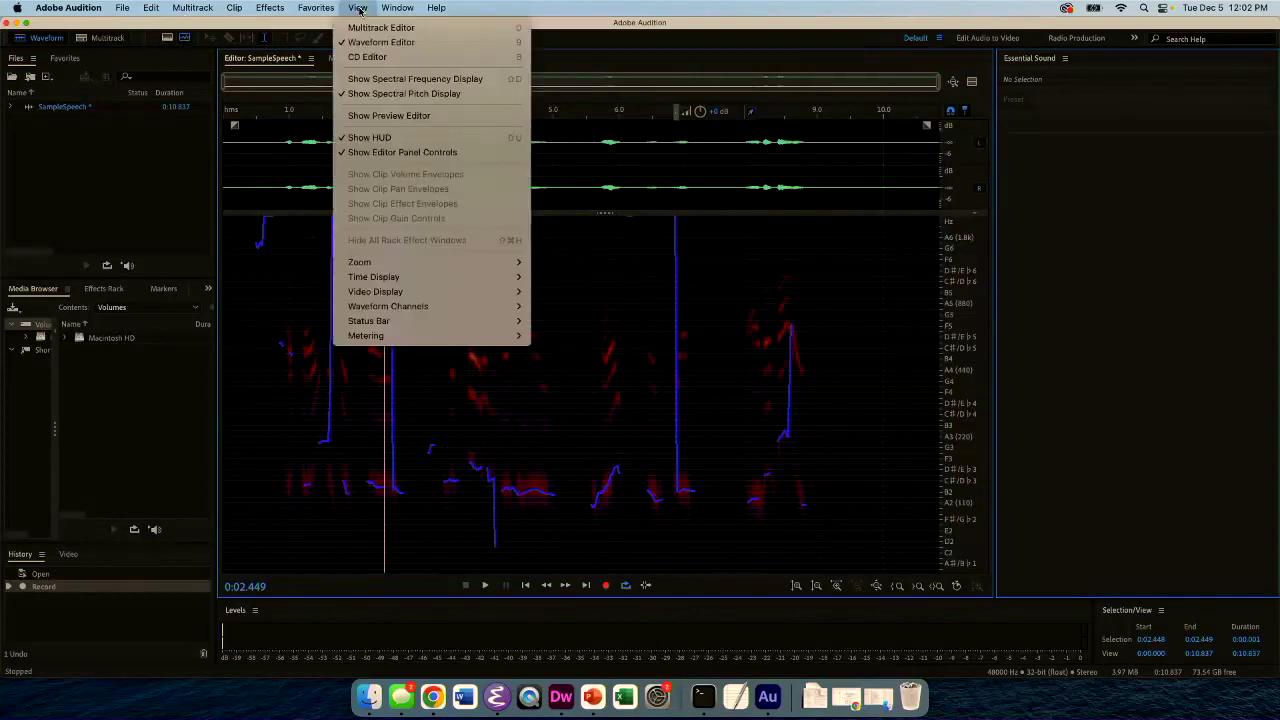
{"action": "left_click", "coordinate": [359, 80]}
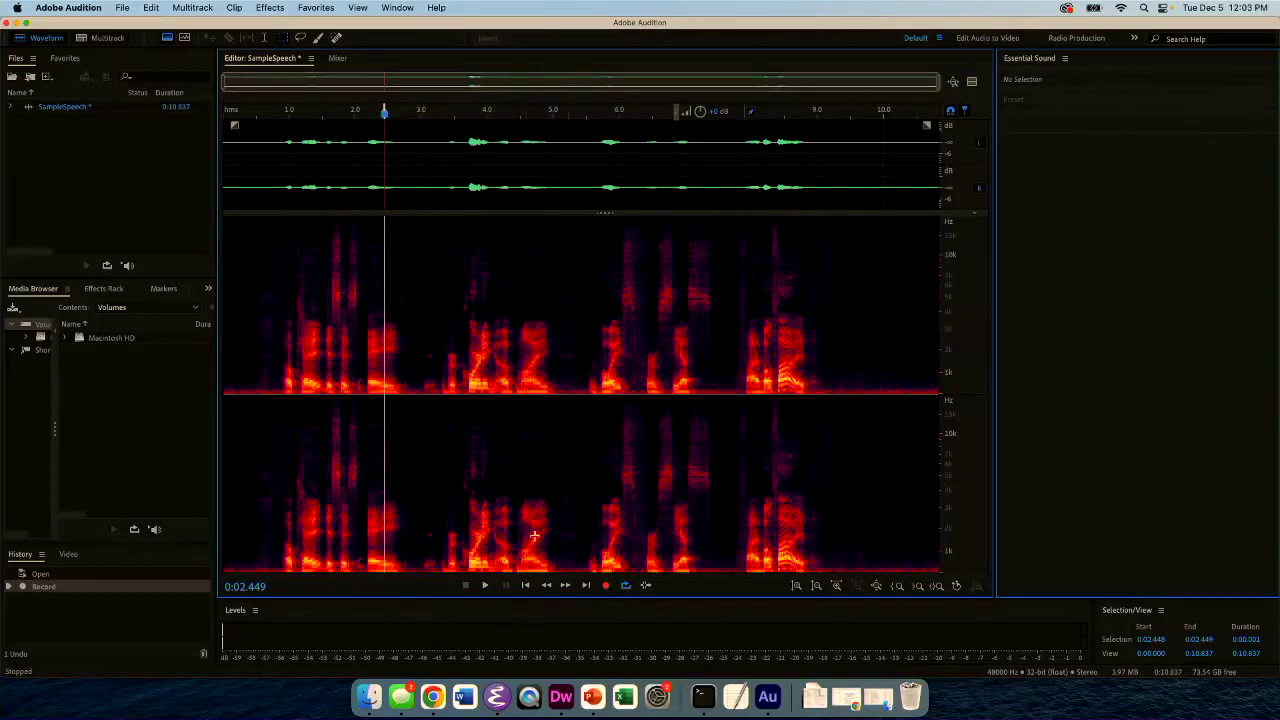
- Play the recording from about 0.17 s with the spectrogram shown and stop at about 8.42 s
{"action": "left_click", "coordinate": [486, 586]}
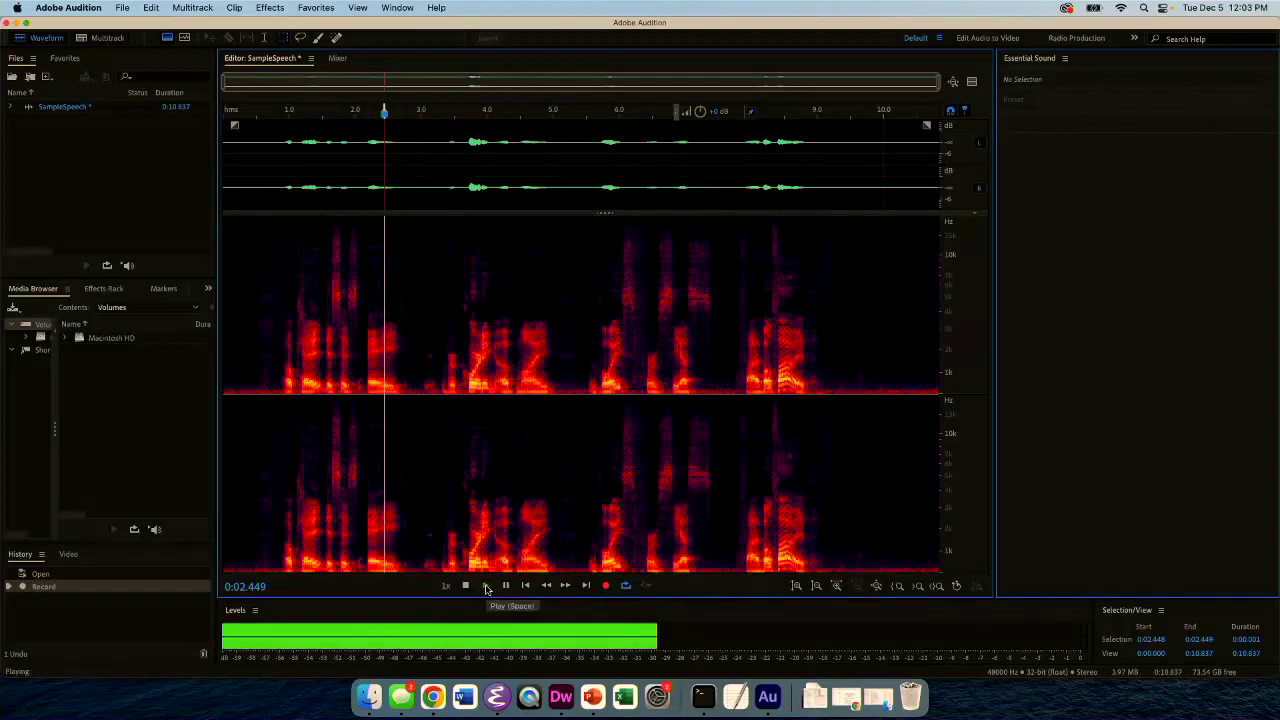
{"action": "left_click", "coordinate": [486, 587]}
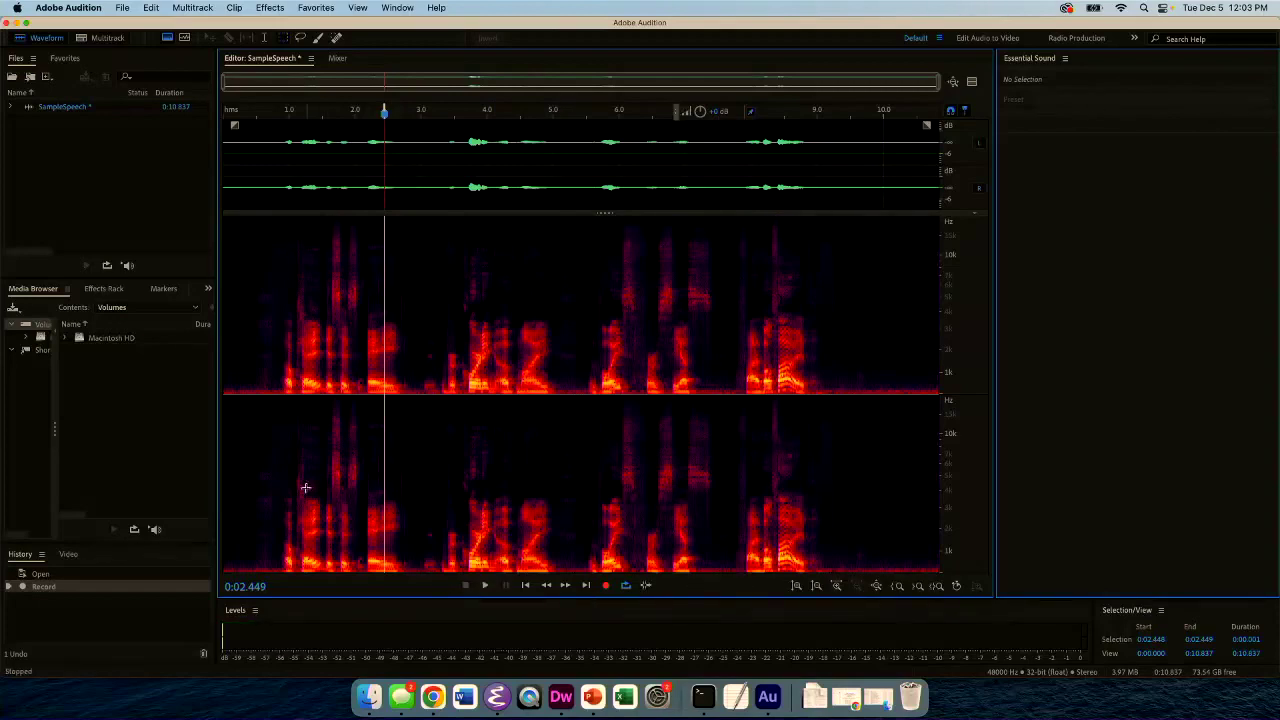
{"action": "left_click", "coordinate": [234, 494]}
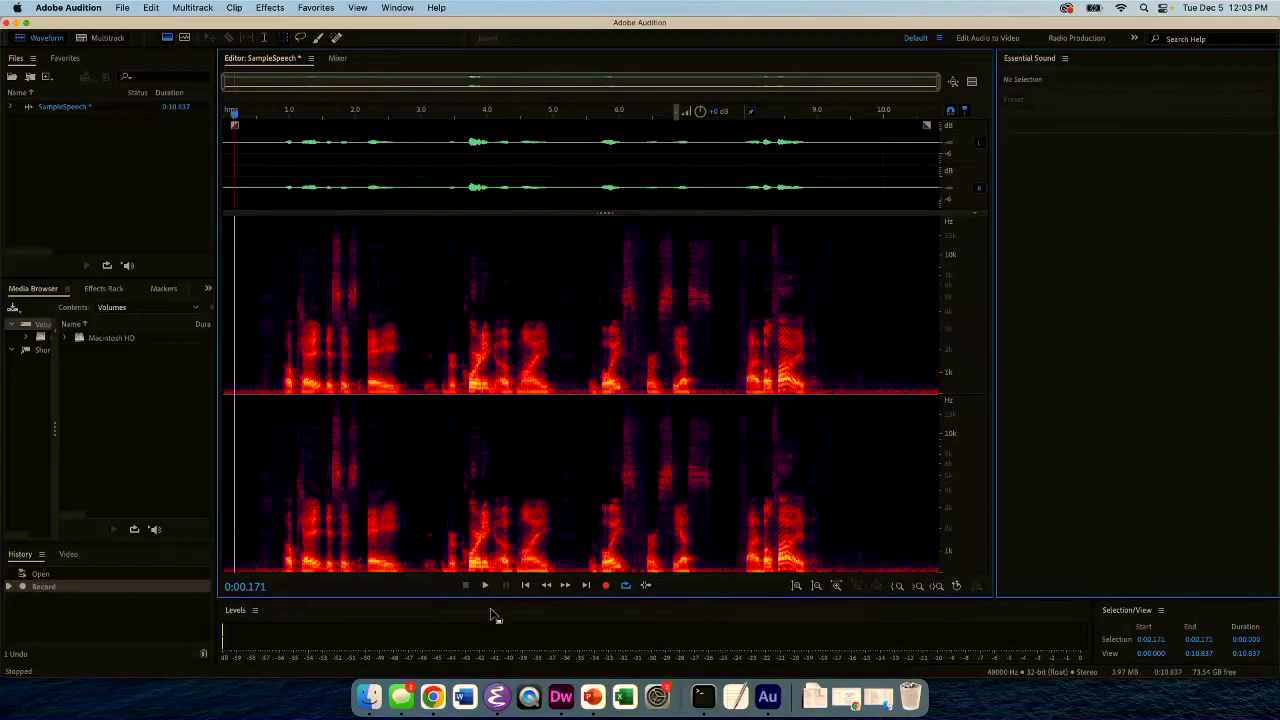
{"action": "left_click", "coordinate": [486, 586]}
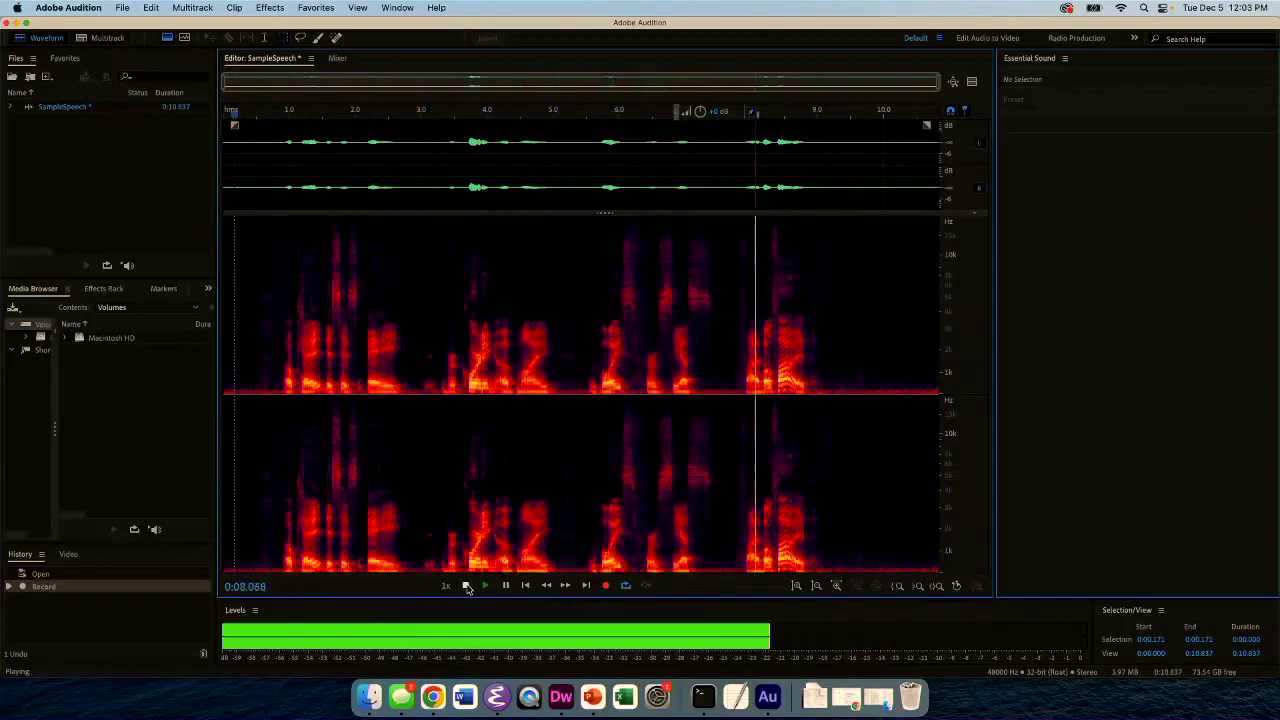
{"action": "left_click", "coordinate": [466, 586]}
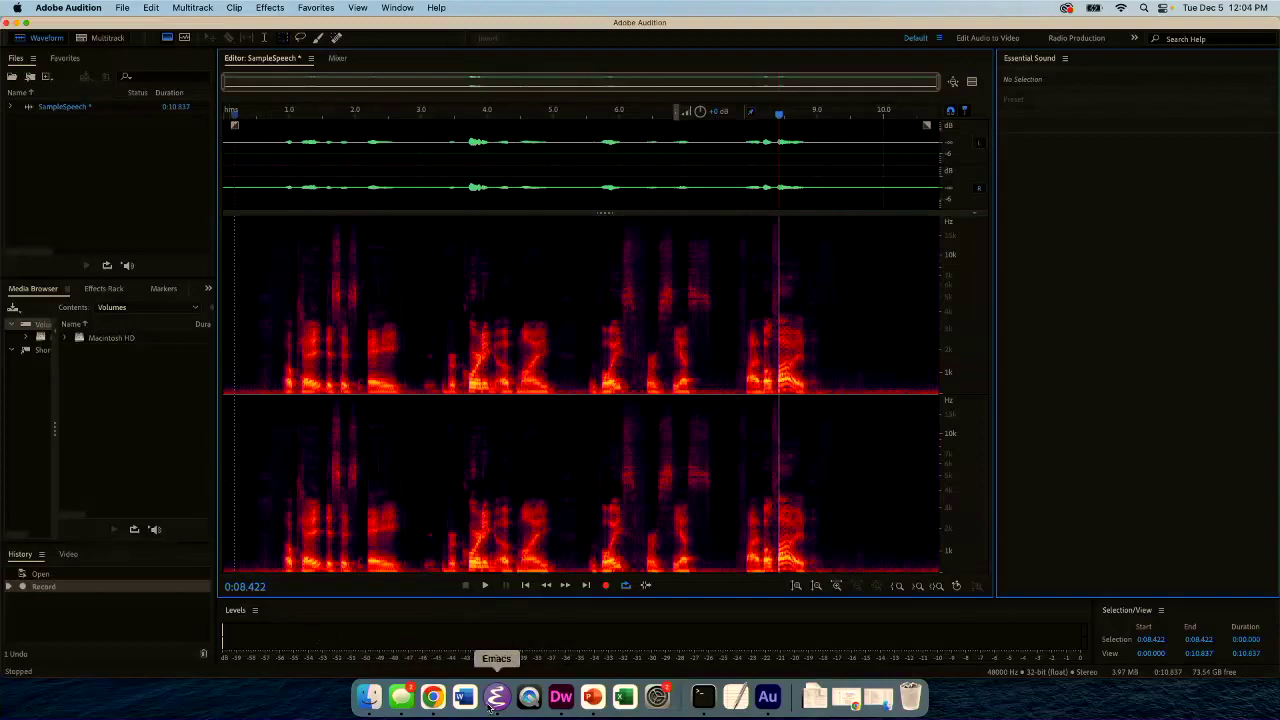
- Switch to PowerPoint and start the Lecture 22 slide show from the current slide, Fourier Analysis and Synthesis
{"action": "left_click", "coordinate": [589, 700]}
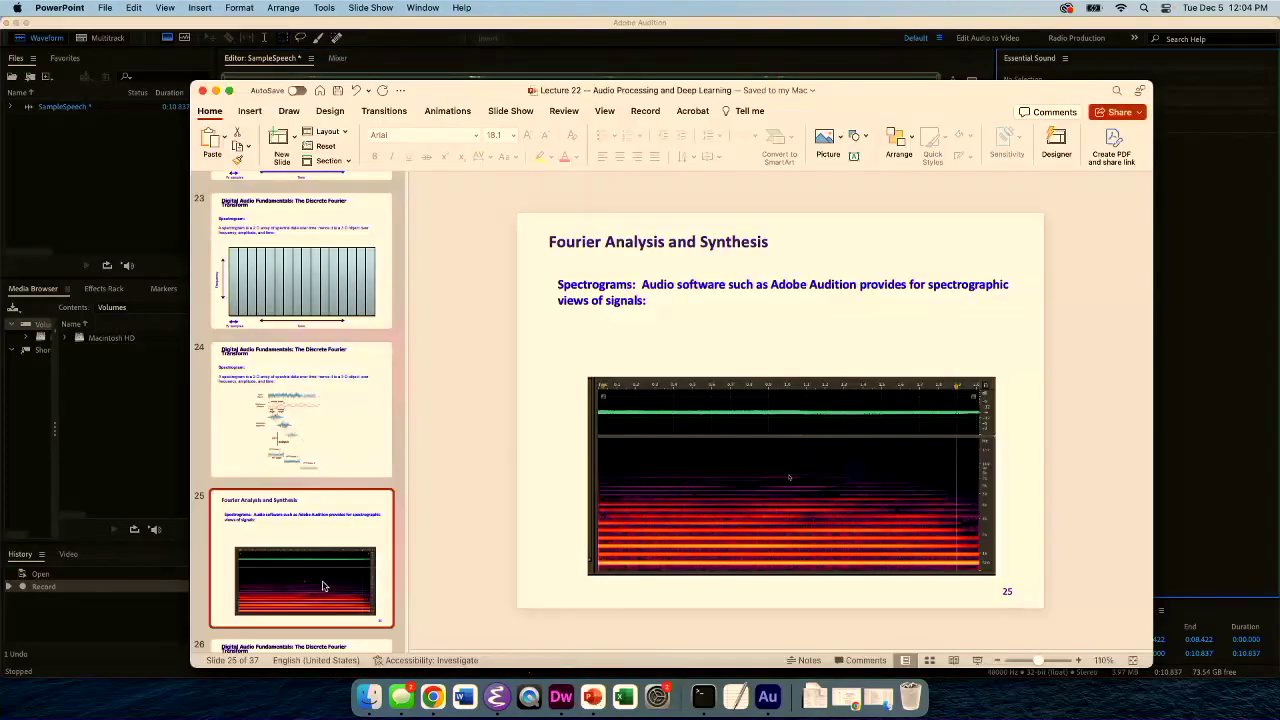
{"action": "left_click", "coordinate": [977, 660]}
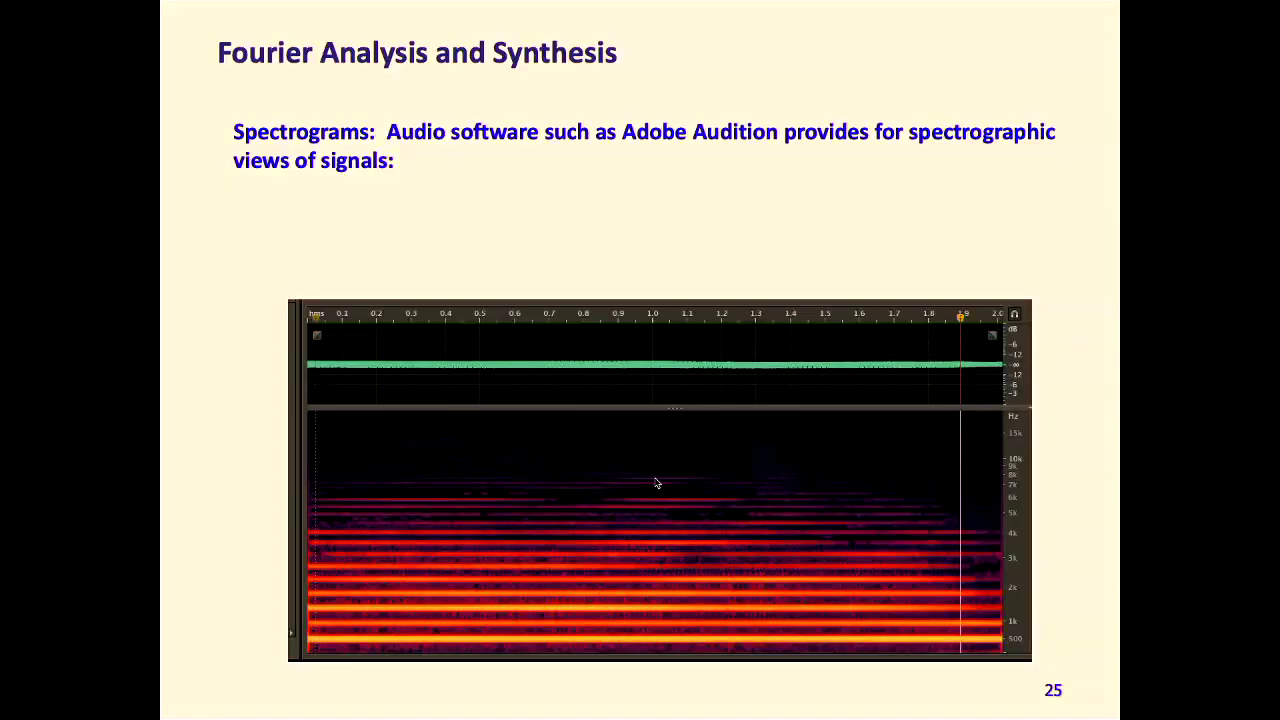